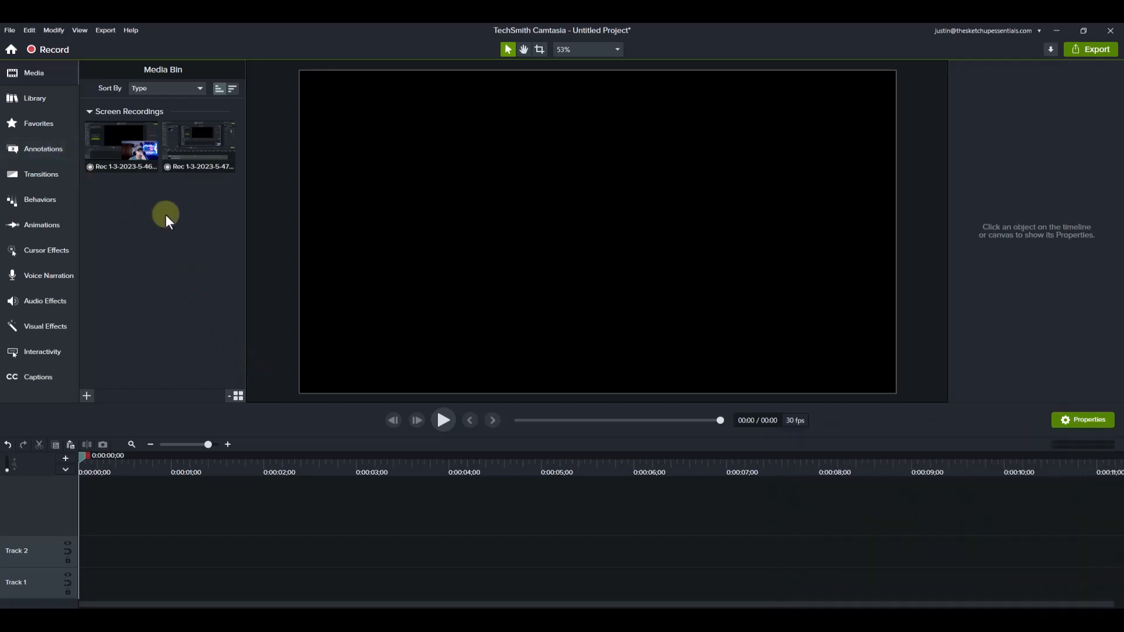
Open the asset library and switch from the Default library to Camtasia 2022
click(38, 98)
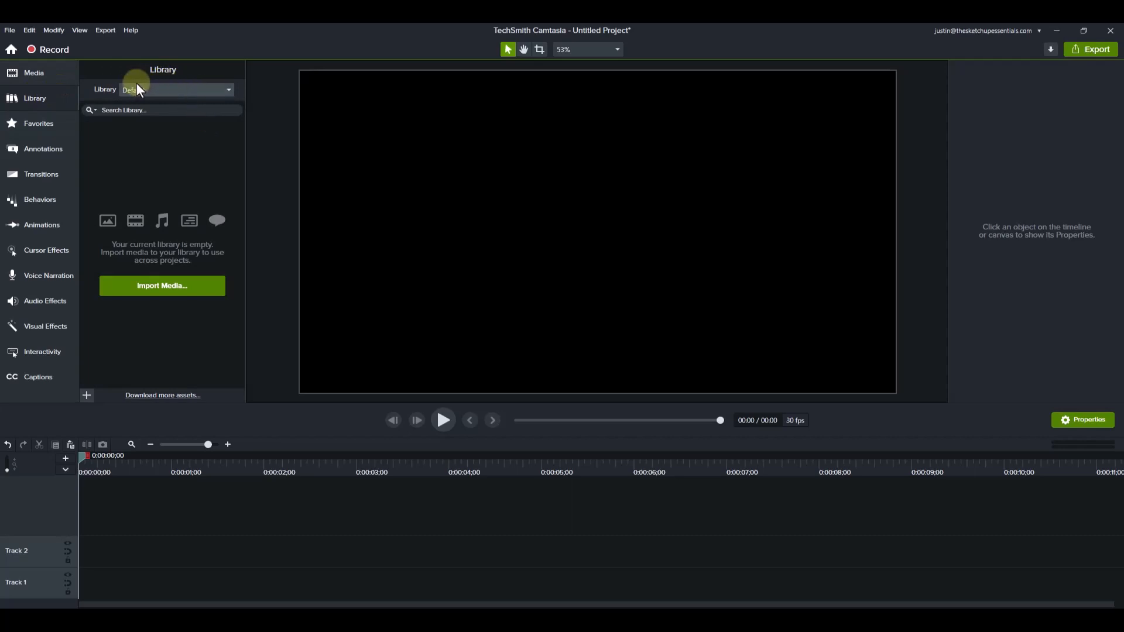
click(173, 85)
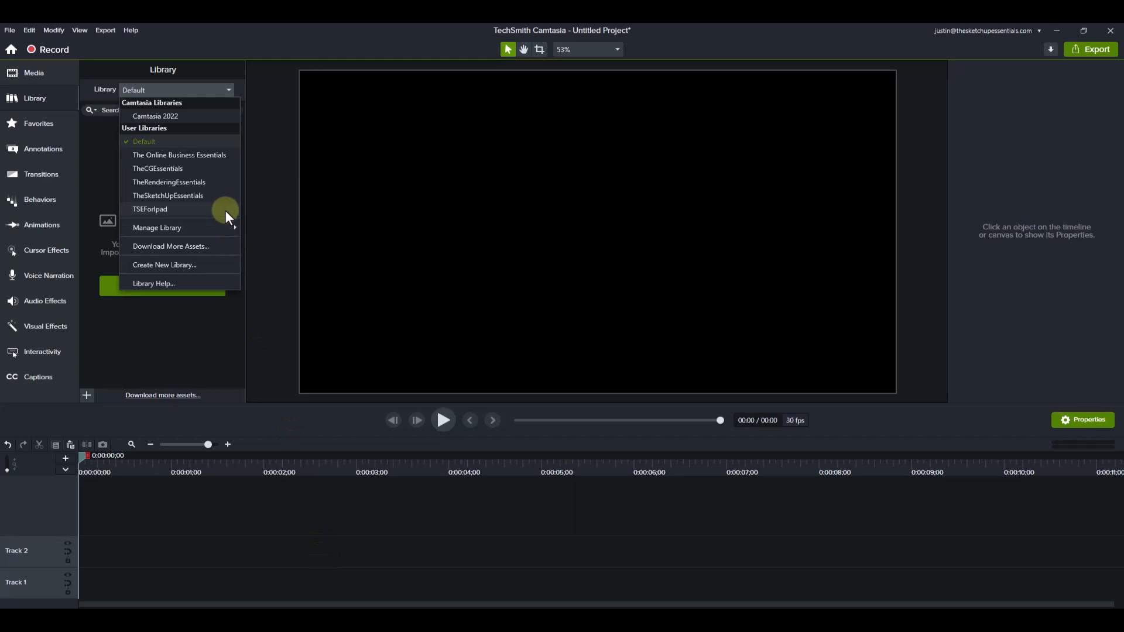
click(168, 88)
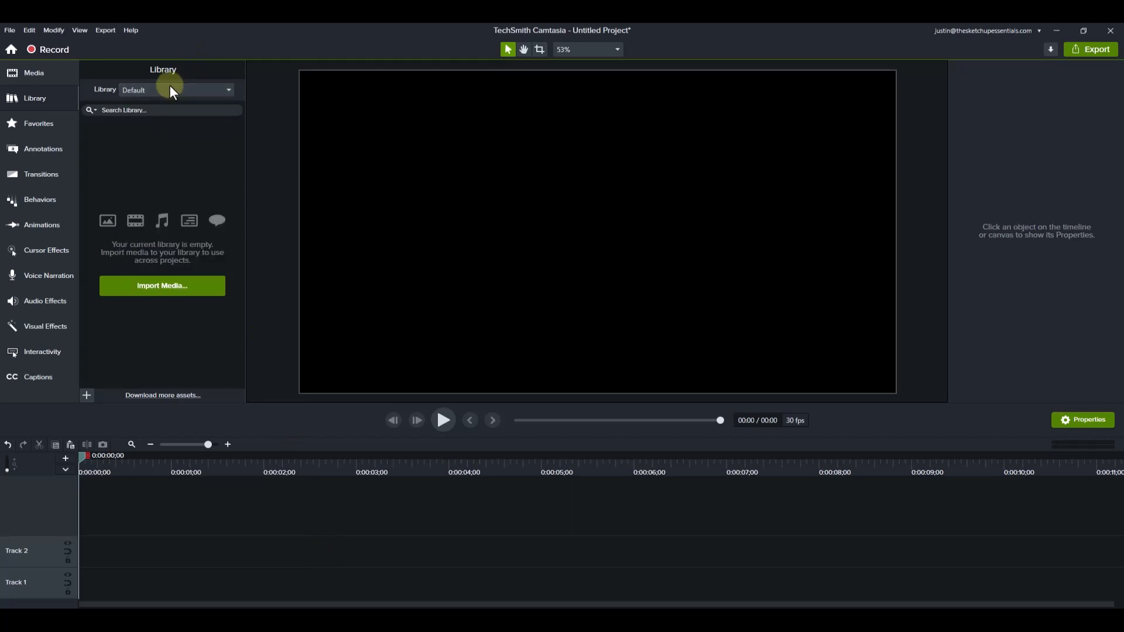
click(169, 88)
click(166, 110)
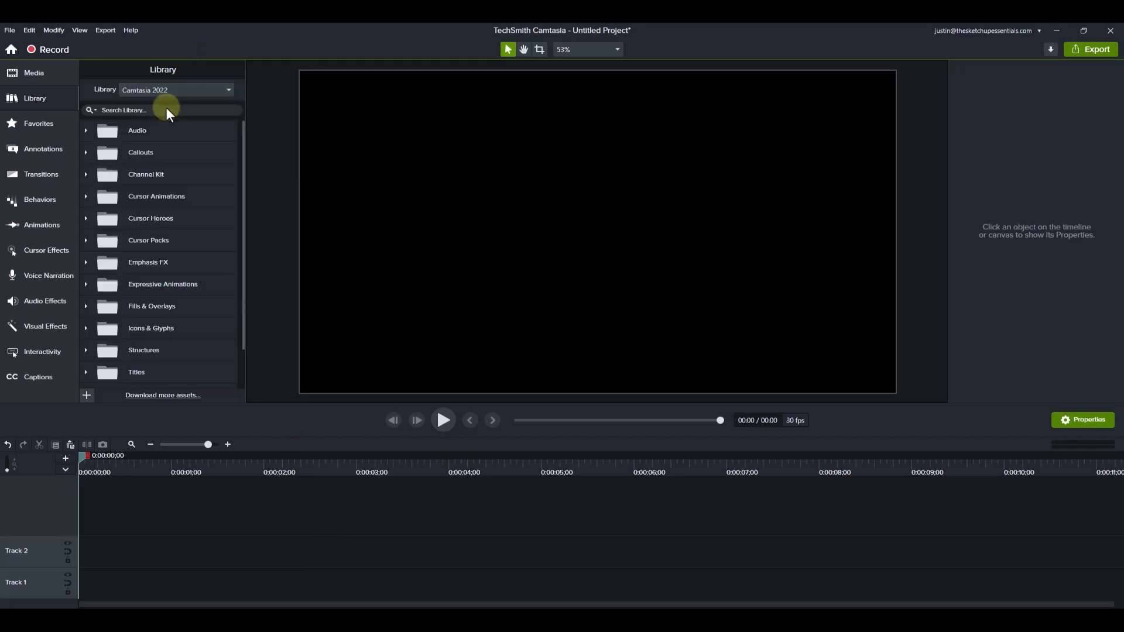
Look through the Audio, Callouts and Channel Kit folders of the Camtasia 2022 library, collapsing each one again
click(86, 129)
click(86, 127)
click(86, 149)
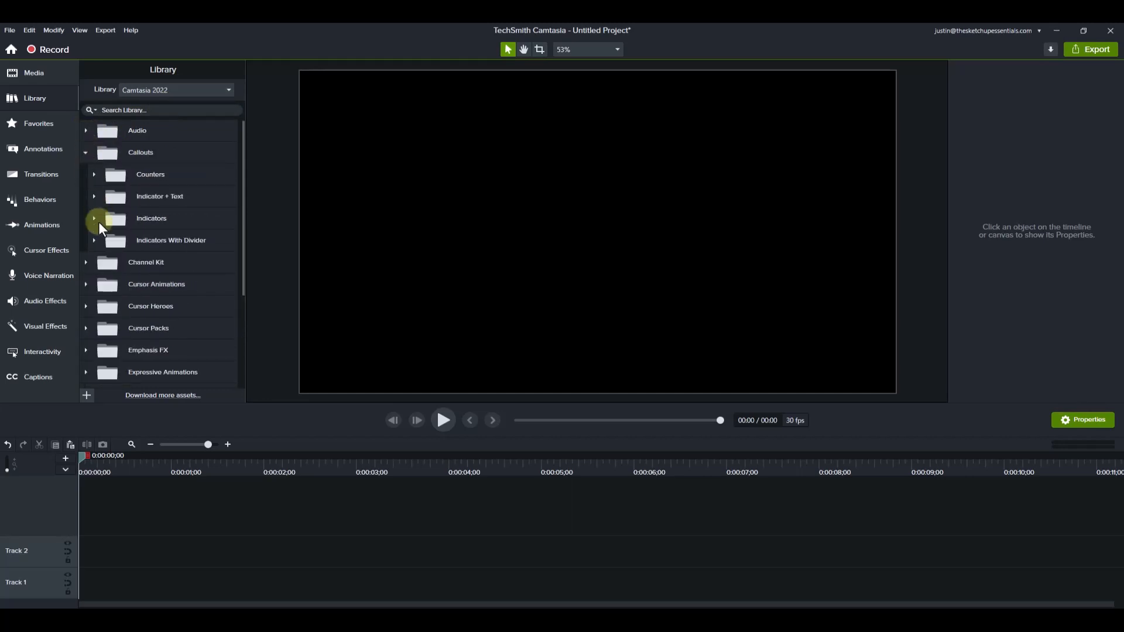
scroll(92, 221, down, 1)
click(86, 235)
click(86, 235)
click(86, 126)
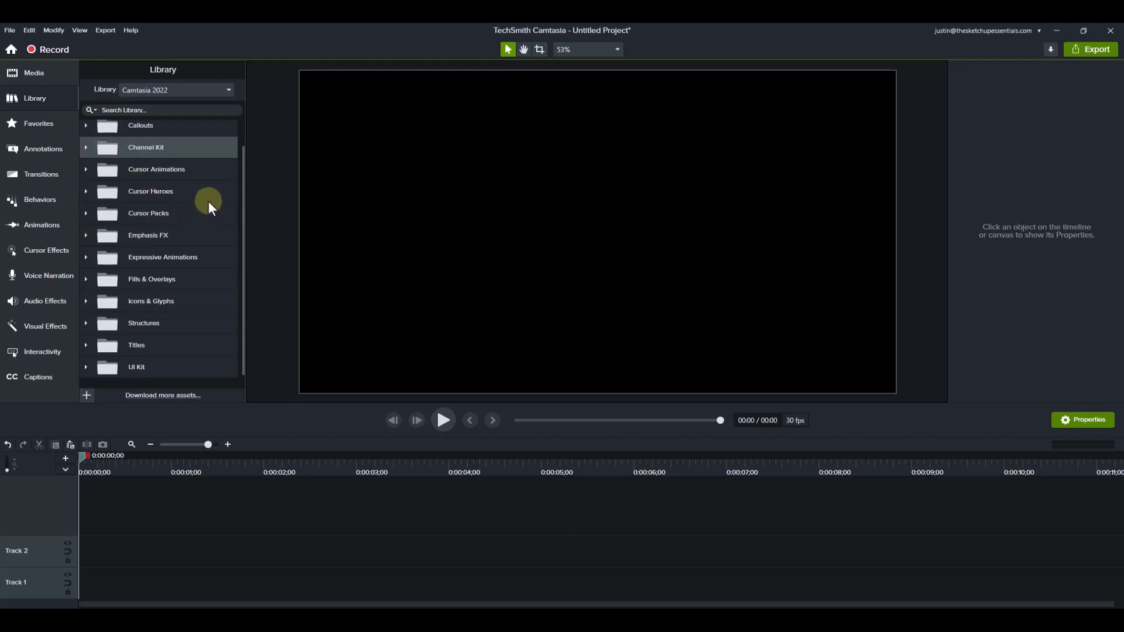
Create a new library named TheOnlineBusinessEssentials, starting from Blank
click(180, 87)
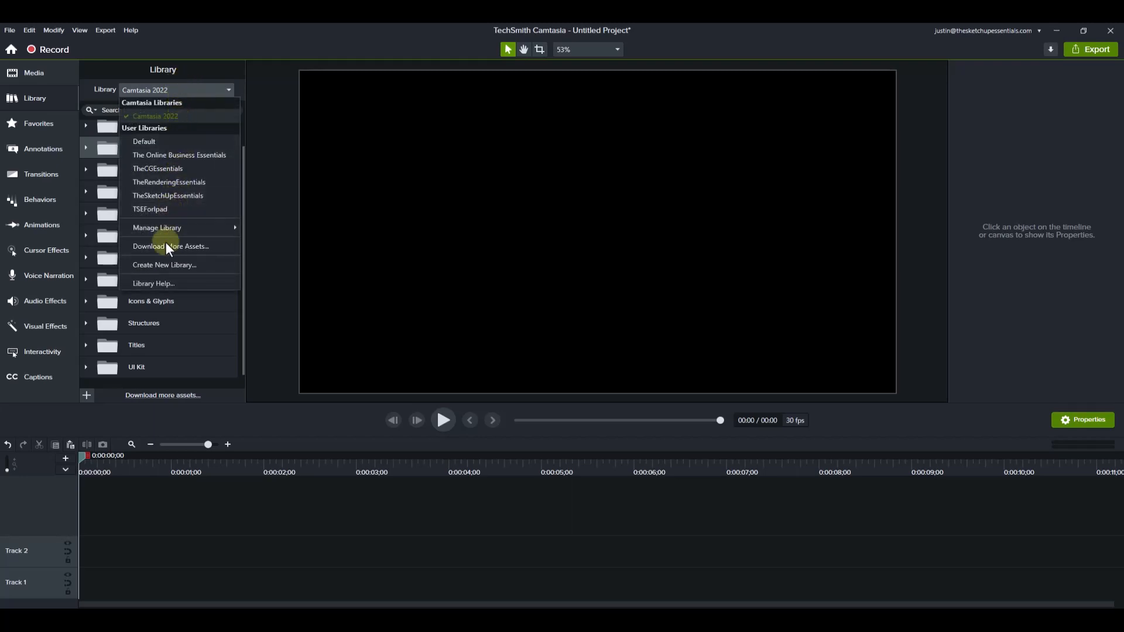
click(177, 265)
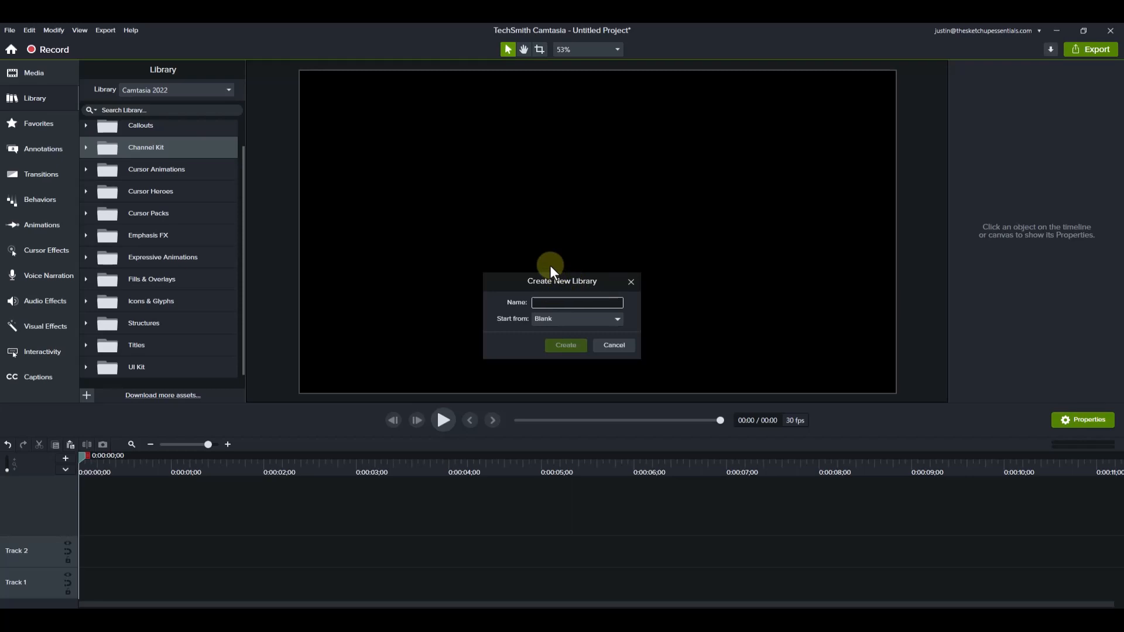
text(TheOnlineBusine)
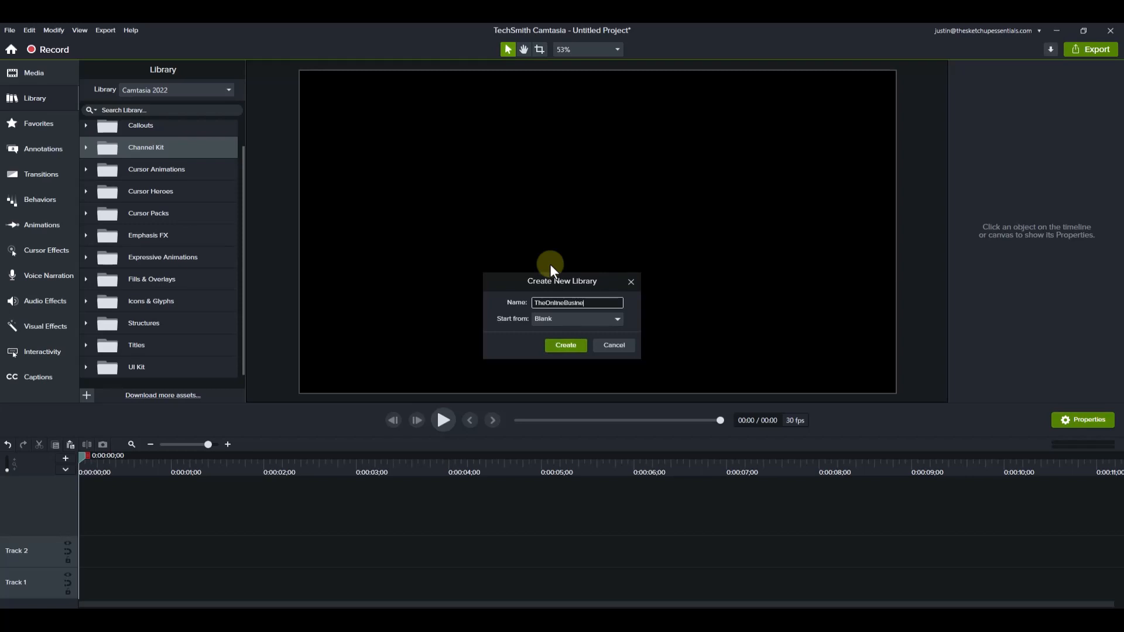
text(ssEssentials)
click(546, 319)
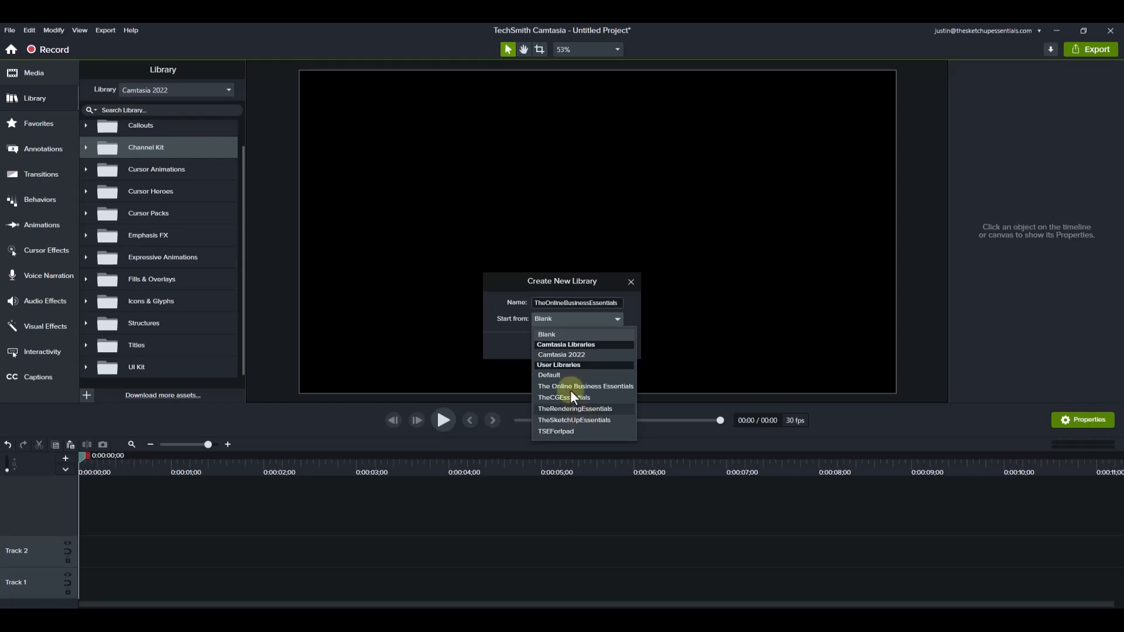
click(552, 335)
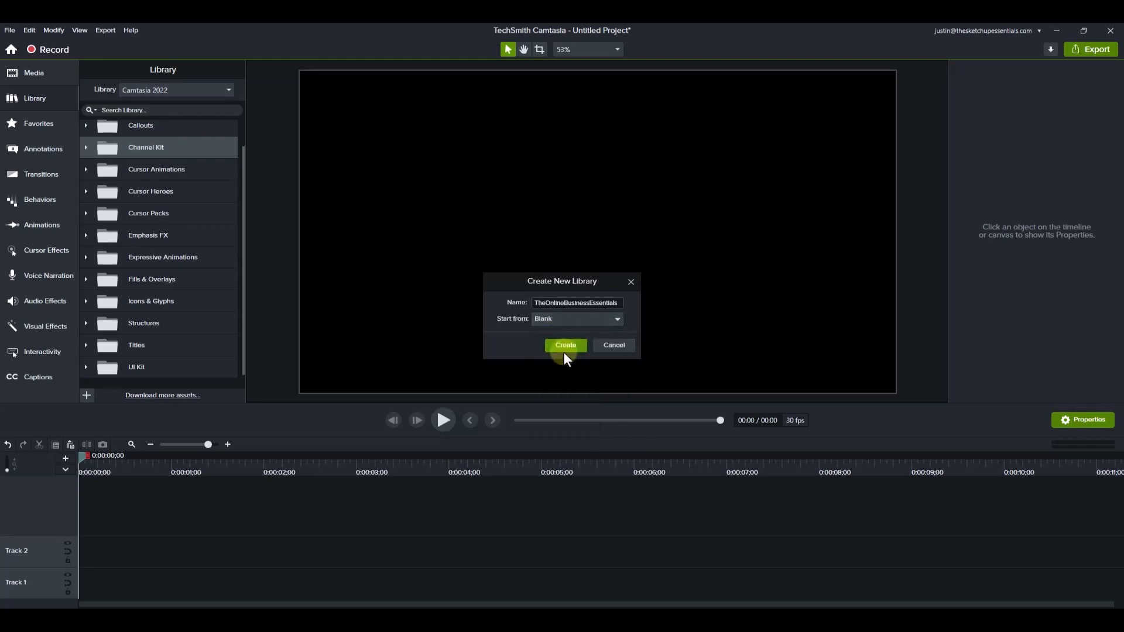
click(564, 349)
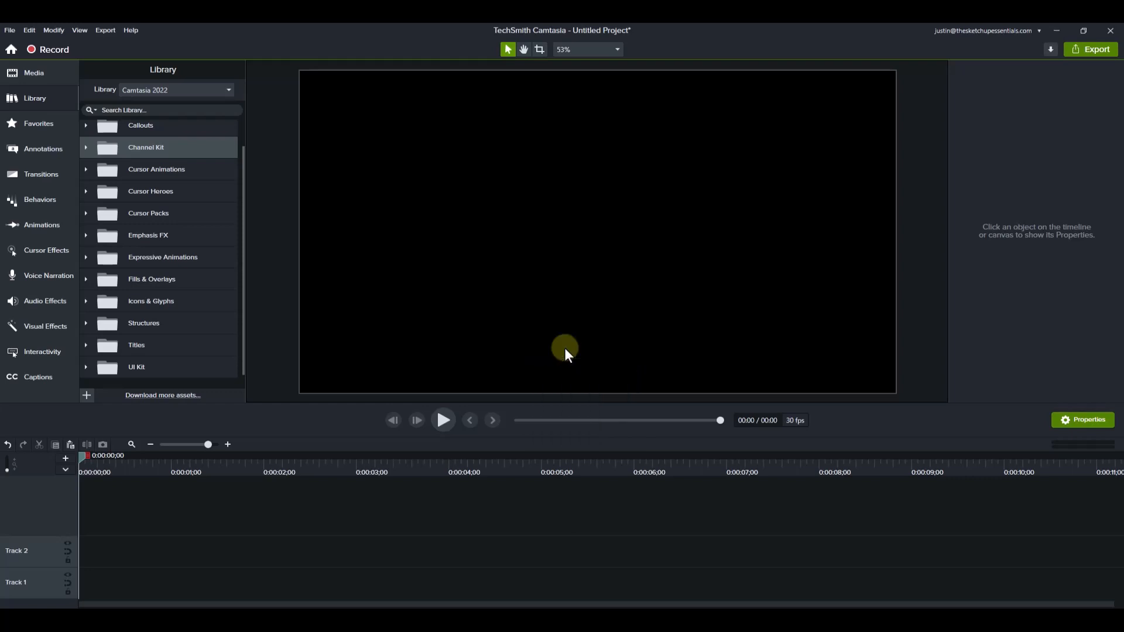
View the assets in the existing The Online Business Essentials library, and return to the new TheOnlineBusinessEssentials library
click(150, 93)
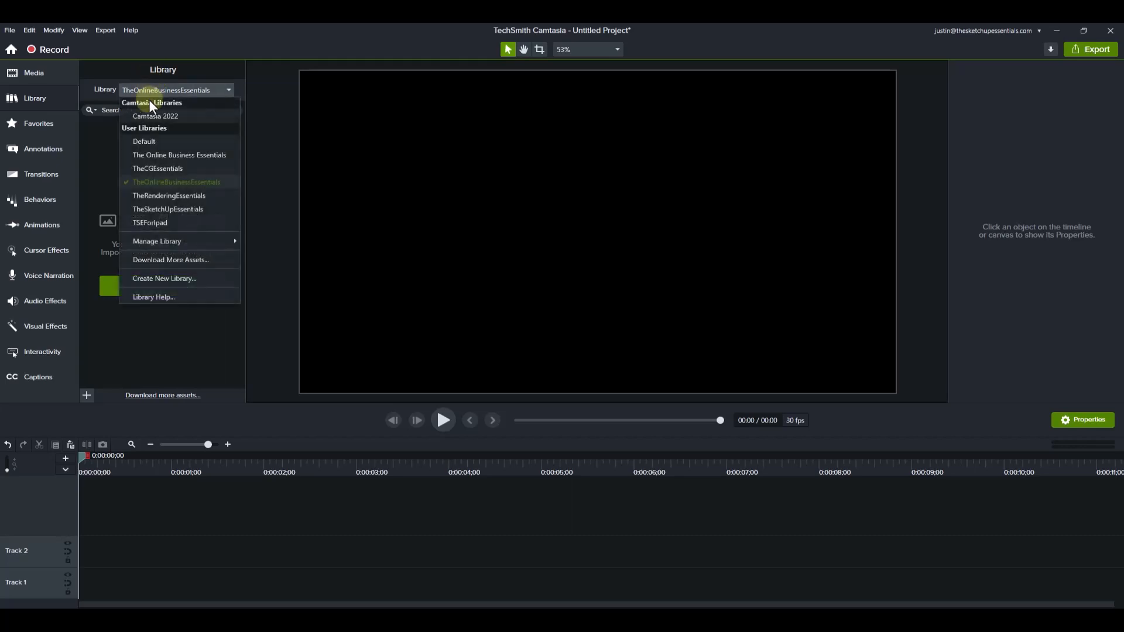
click(156, 155)
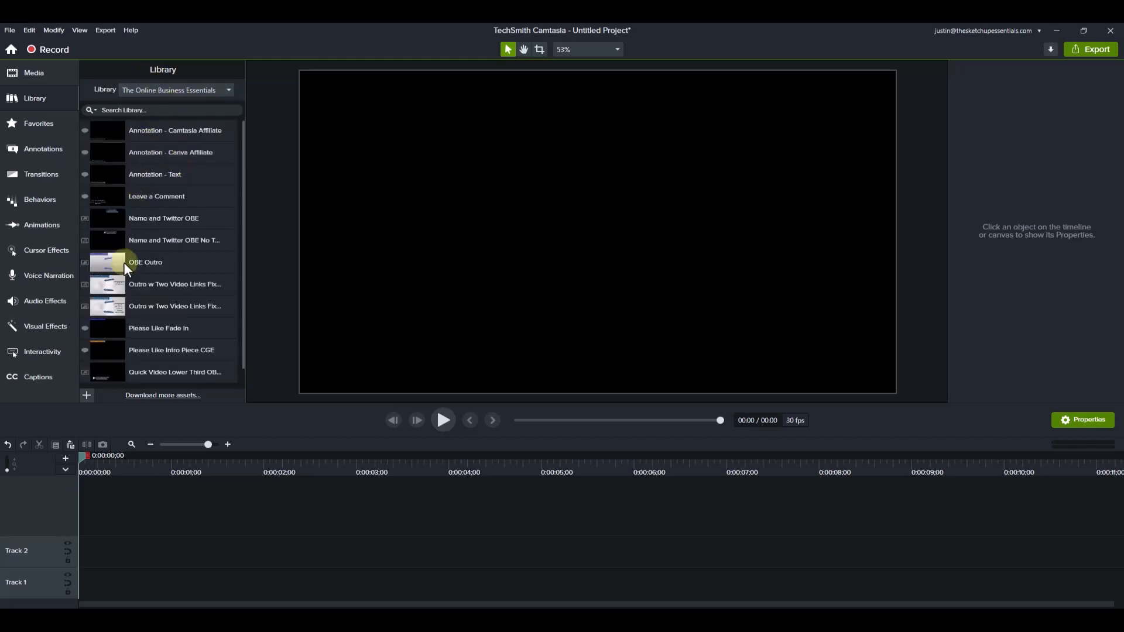
click(163, 88)
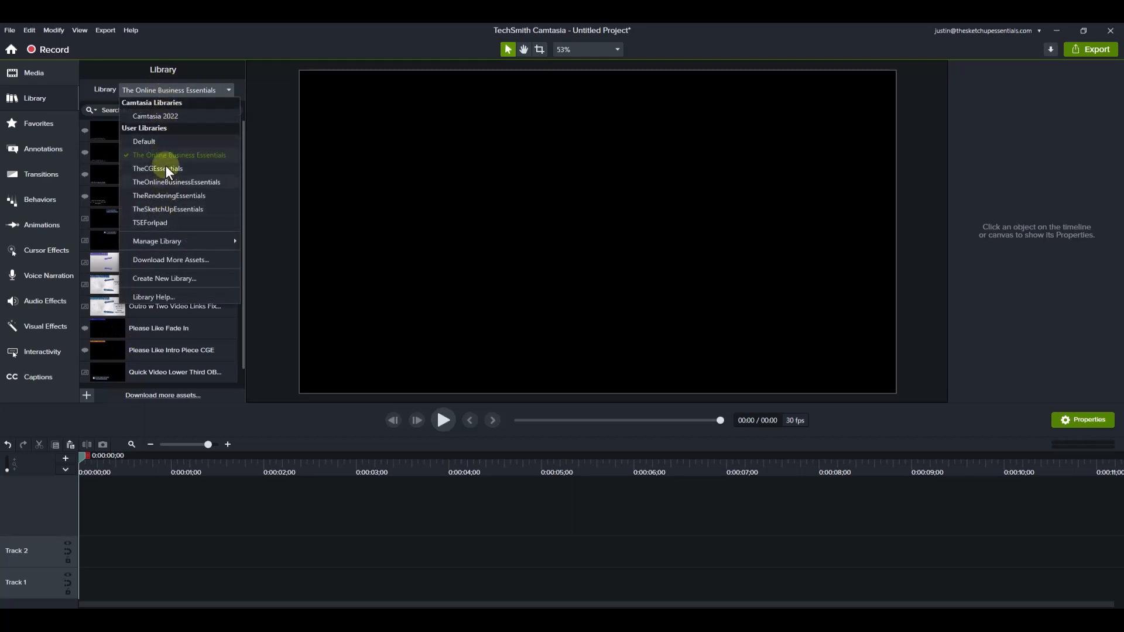
click(162, 180)
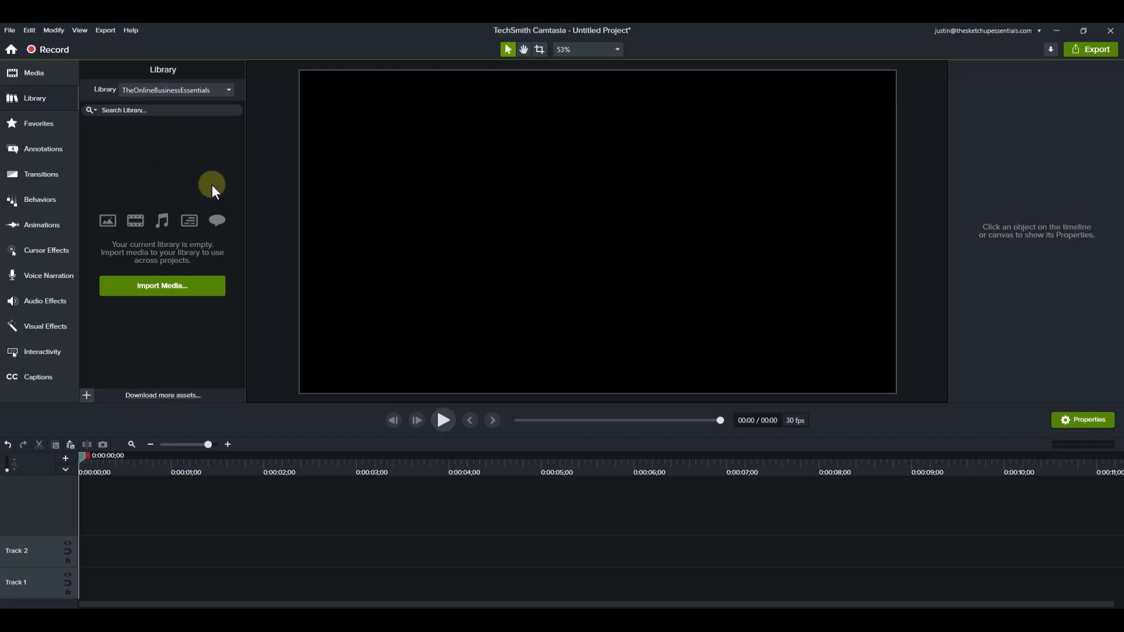
Place a basic white text rectangle callout in the lower-left corner of the canvas and enter the text "Download Camtasia"
click(27, 147)
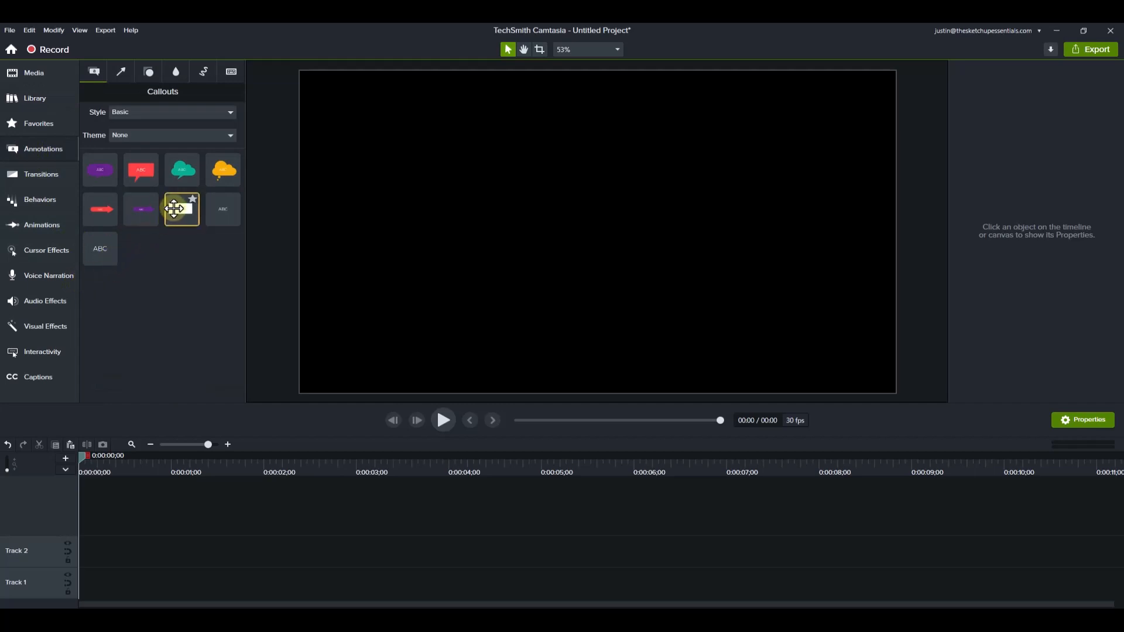
drag(177, 208, 563, 364)
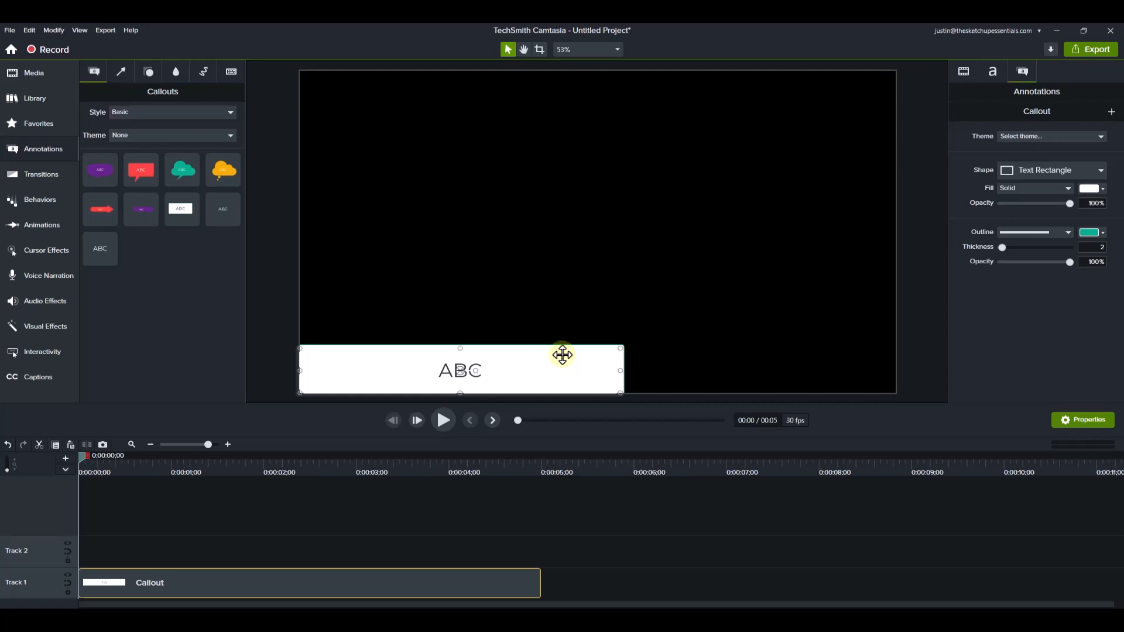
double_click(528, 366)
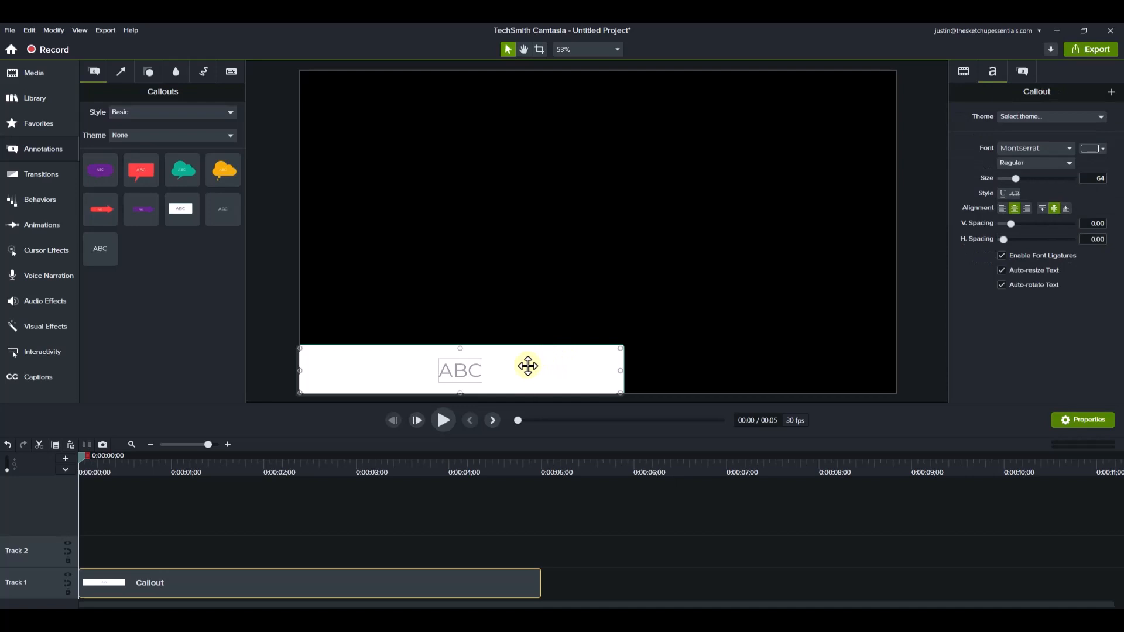
text(Download Cartasia)
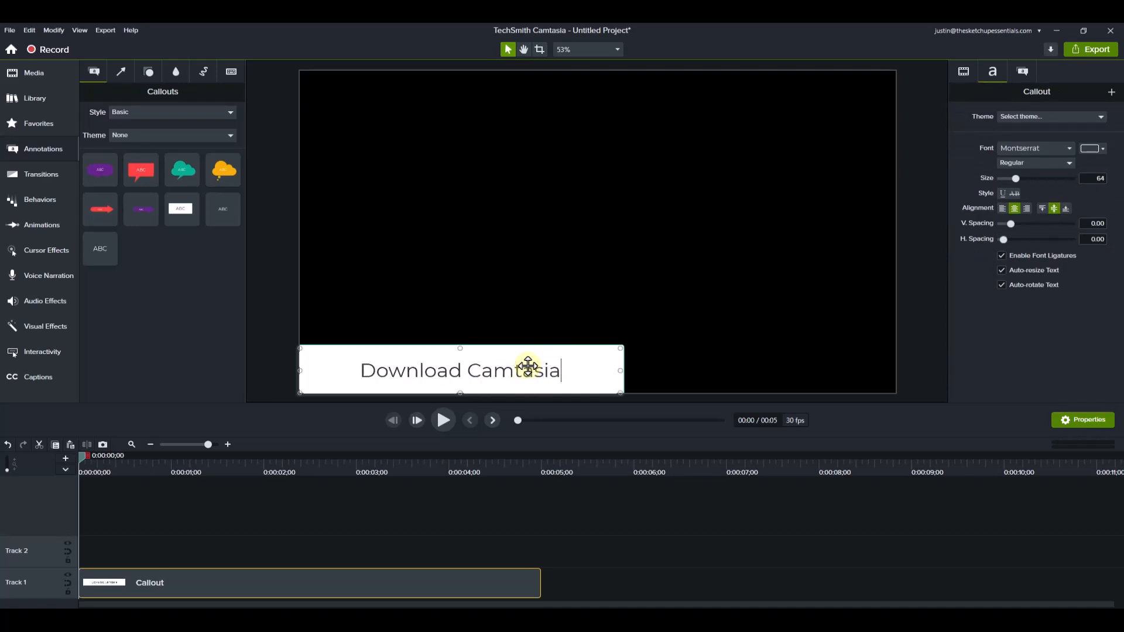
Replace the callout text with "Try Camtasia for Free (Affiliate Link)" and a second line "TheOnlineBusinessEssentials.com/Camtasia"
key(ctrl+a)
text(Try )
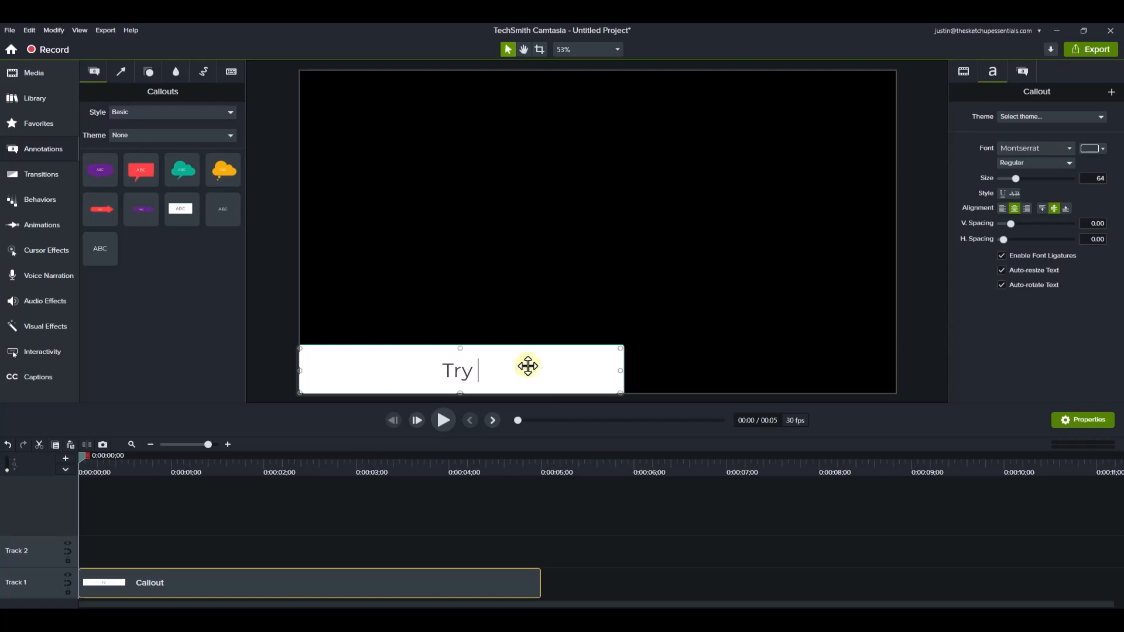
text(Camtasia for )
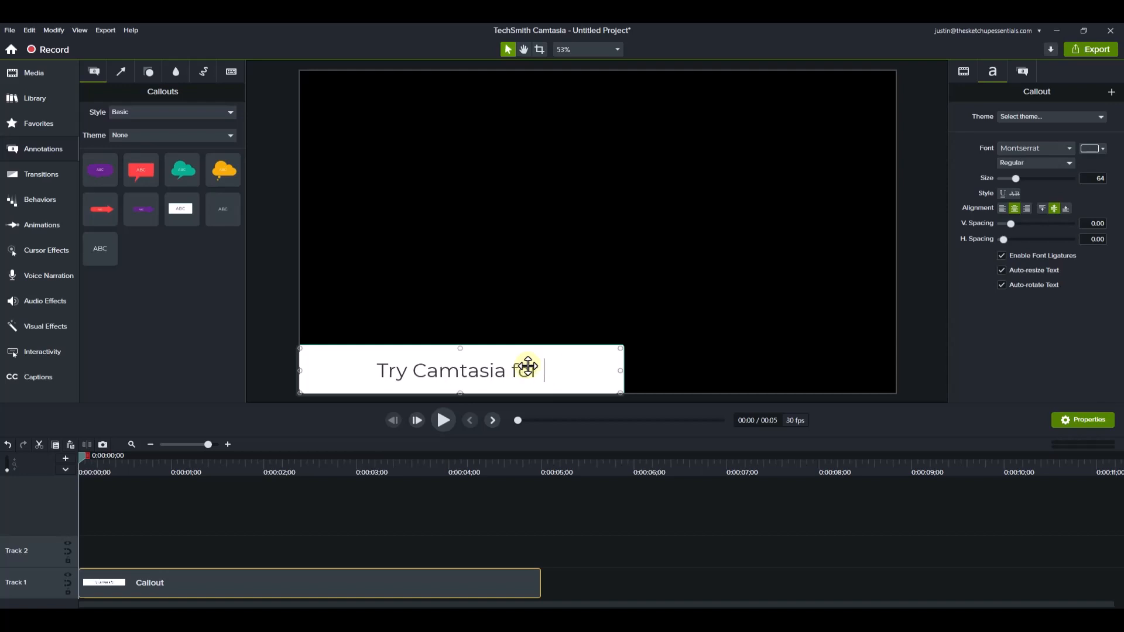
text(Free (Affi)
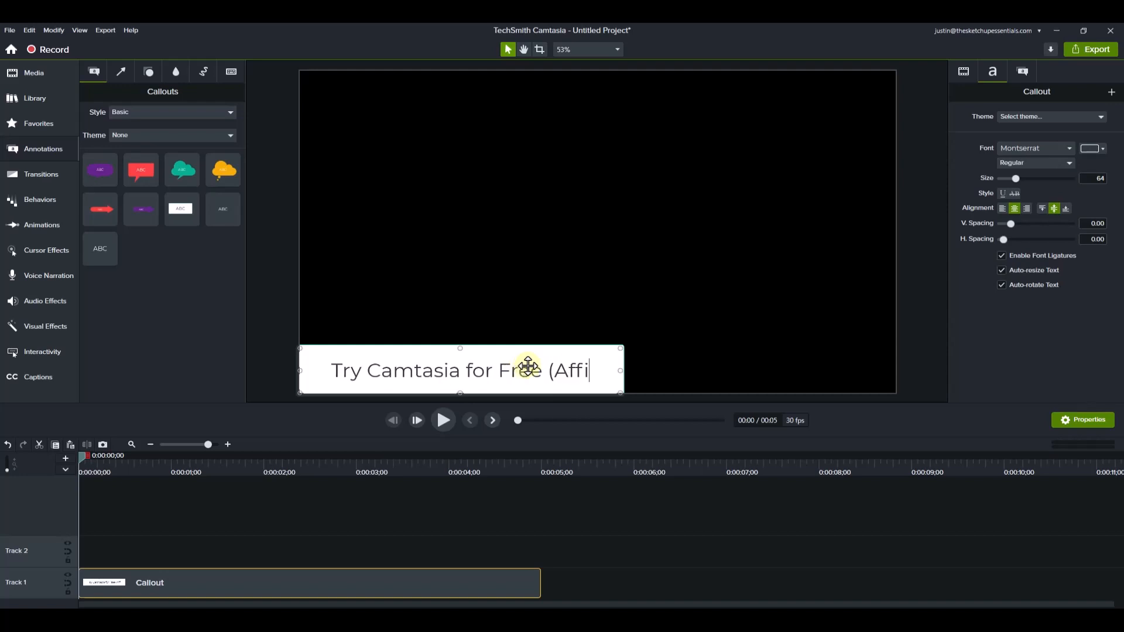
text(liate Link))
key(Return)
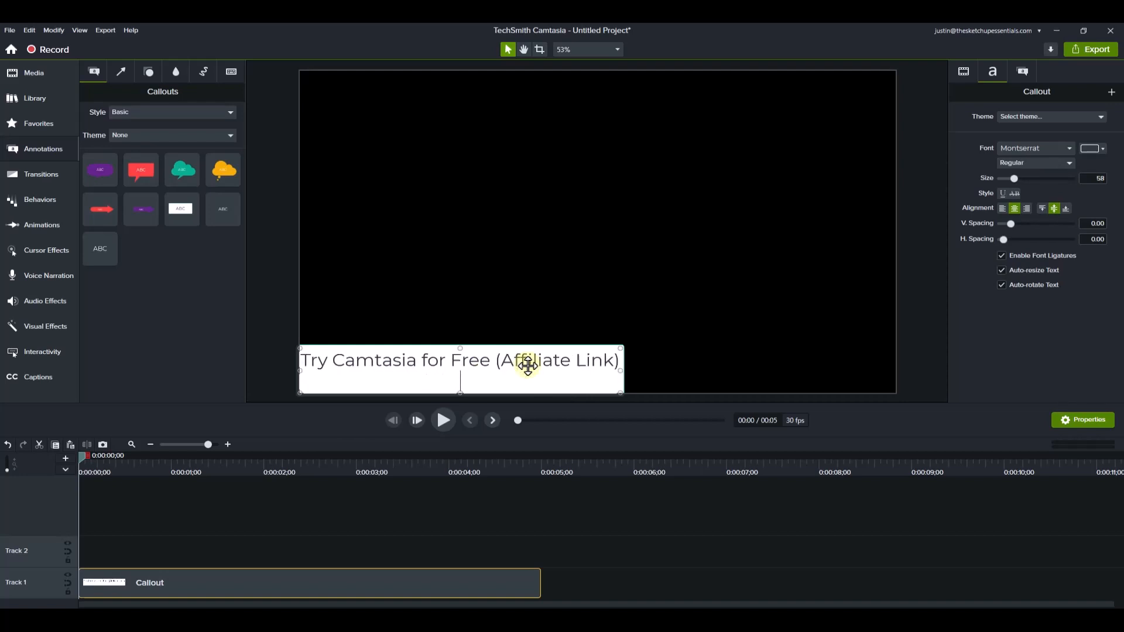
text(TheOnlineBusinessEssentials.com/Camtasia)
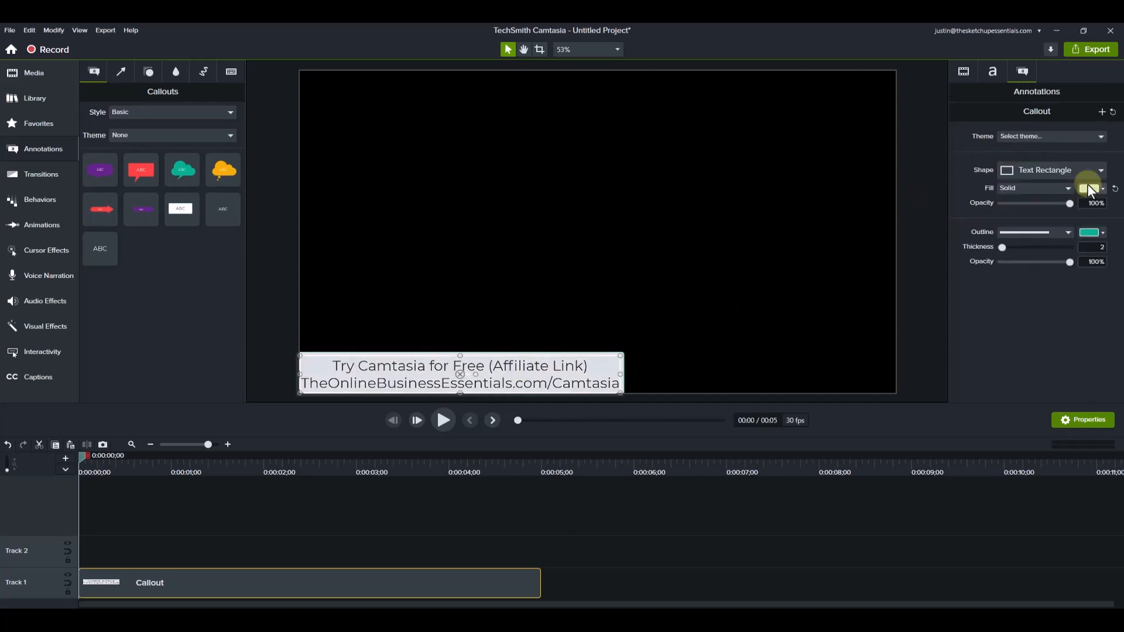
Change the callout's fill to the dark default swatch and set its fill opacity to 85%
click(1088, 185)
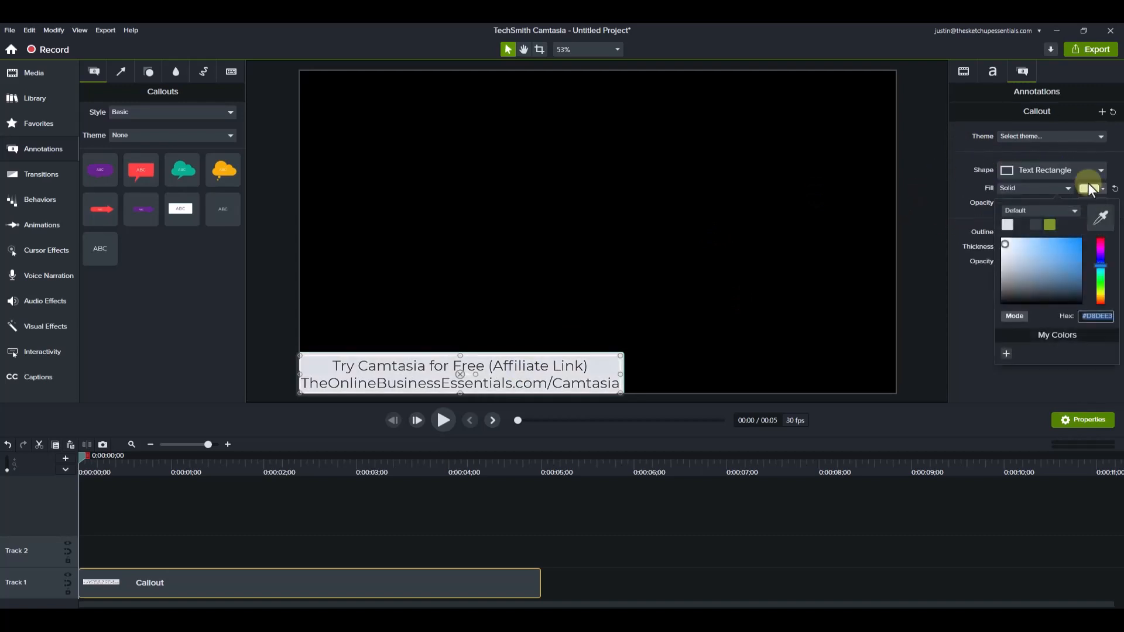
click(1020, 223)
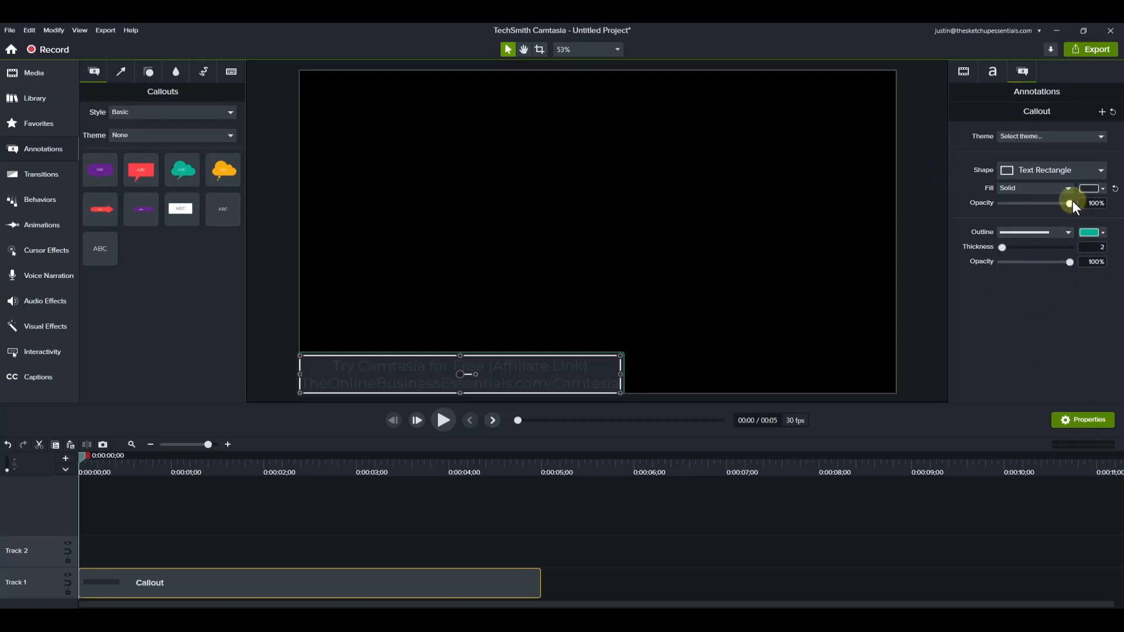
drag(1073, 202, 1062, 202)
Change the callout's font color to the light default swatch
click(1005, 71)
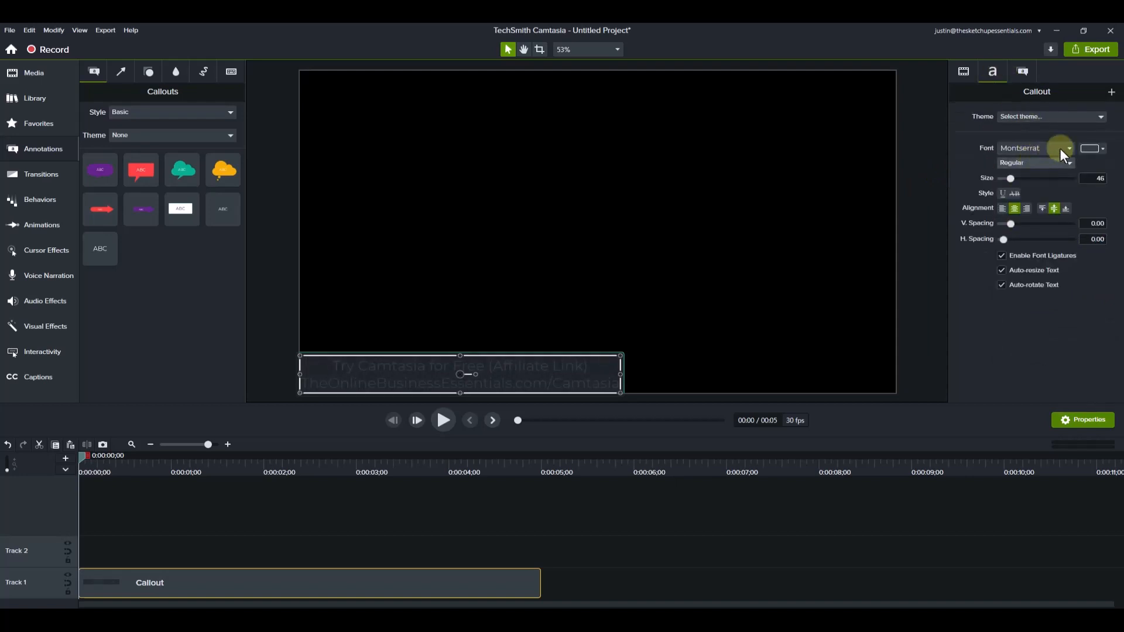
click(1092, 147)
click(1007, 185)
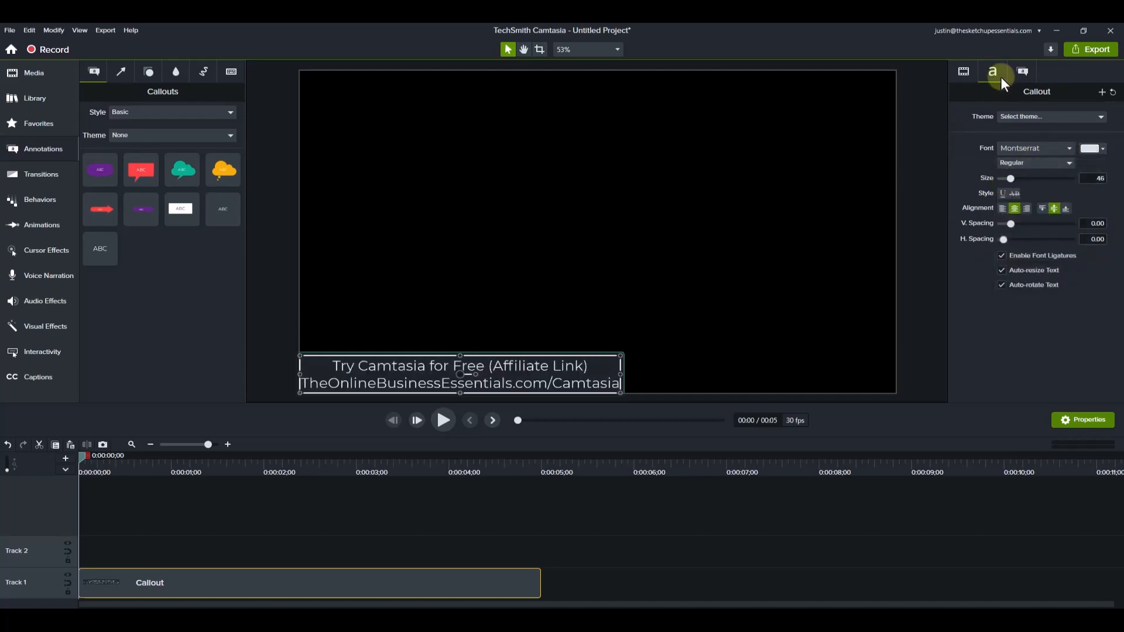
Remove the callout's outline by setting its thickness to 0
click(1021, 67)
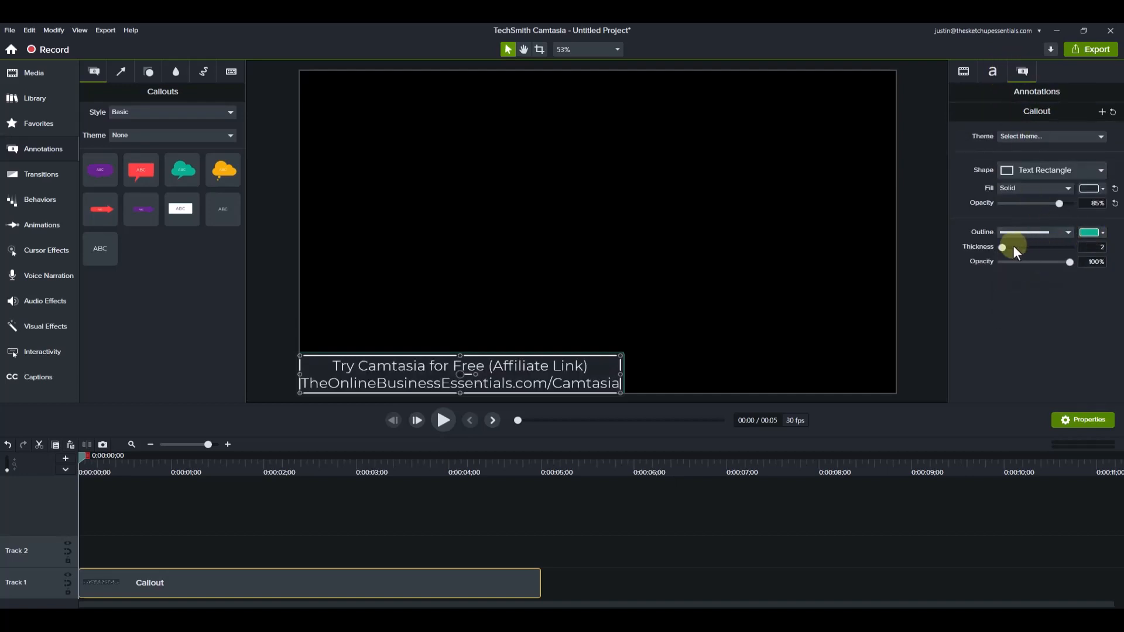
drag(1001, 246, 993, 247)
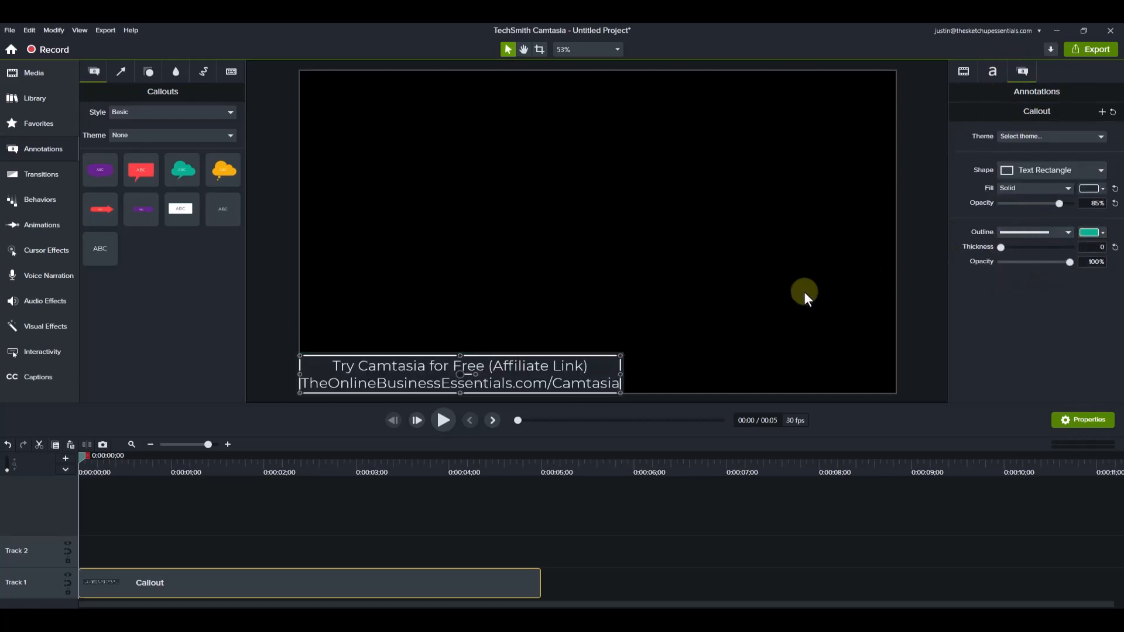
click(283, 315)
click(421, 379)
click(257, 516)
Save the callout to the TheOnlineBusinessEssentials library as "Annotation - Camtasia Affiliate Link", using canvas size
click(180, 592)
right_click(175, 591)
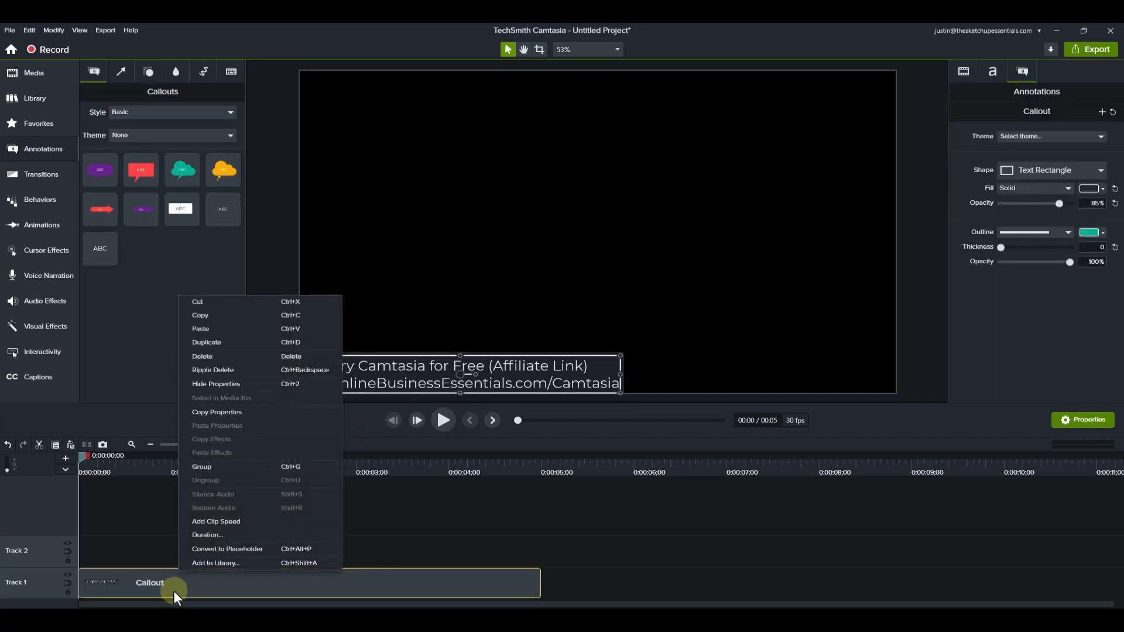
click(219, 564)
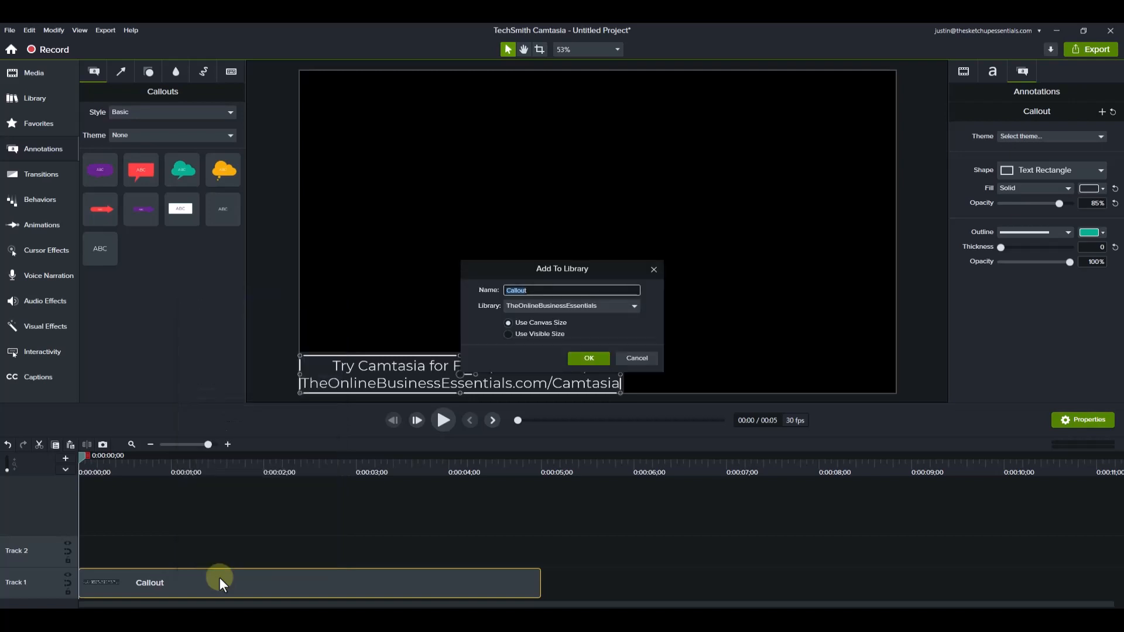
click(580, 301)
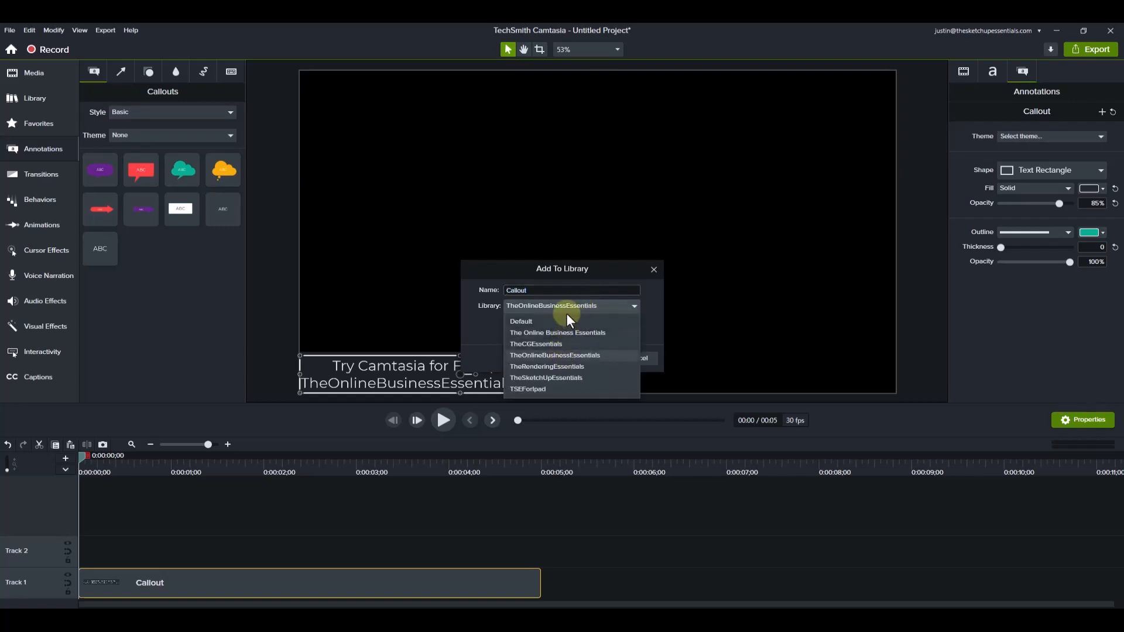
click(557, 357)
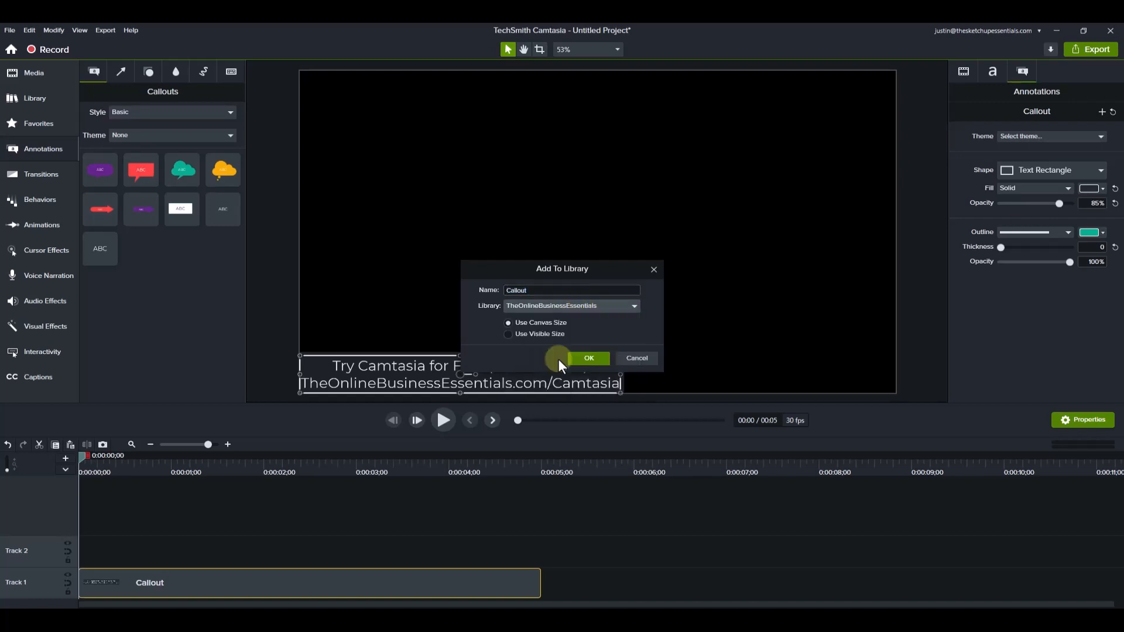
double_click(541, 289)
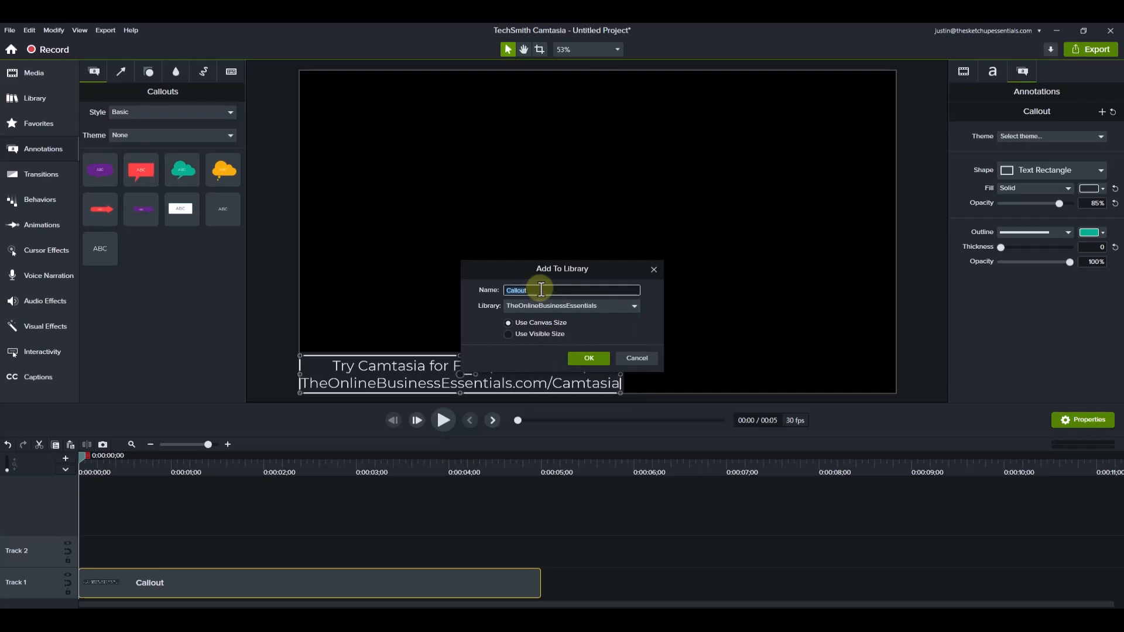
text(Annotation - Camtasia Affiliate Link)
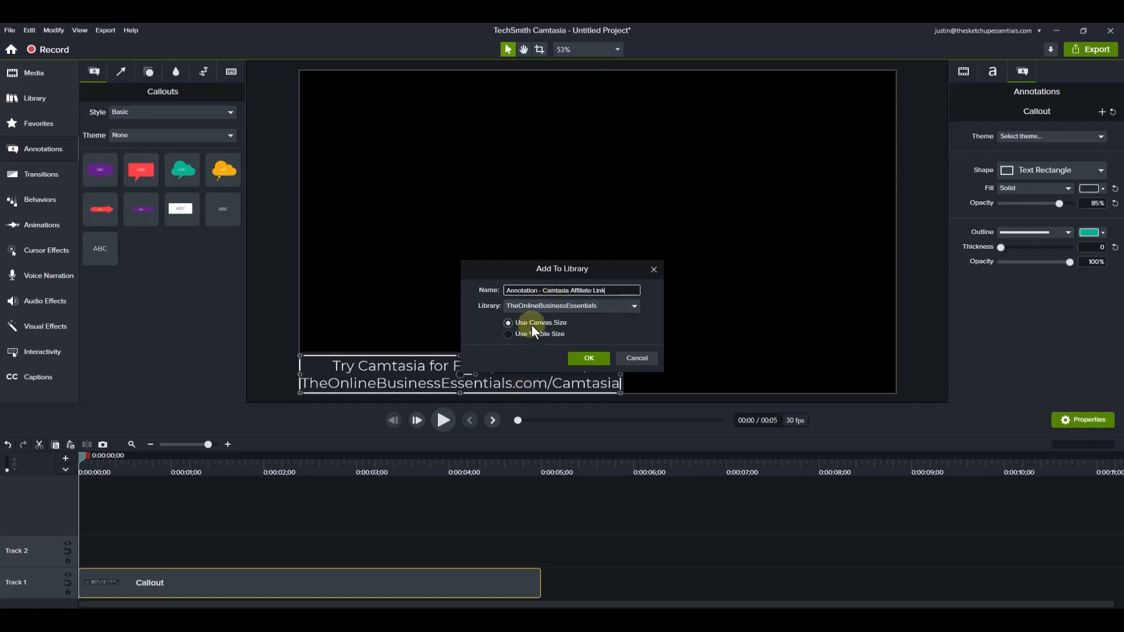
click(586, 362)
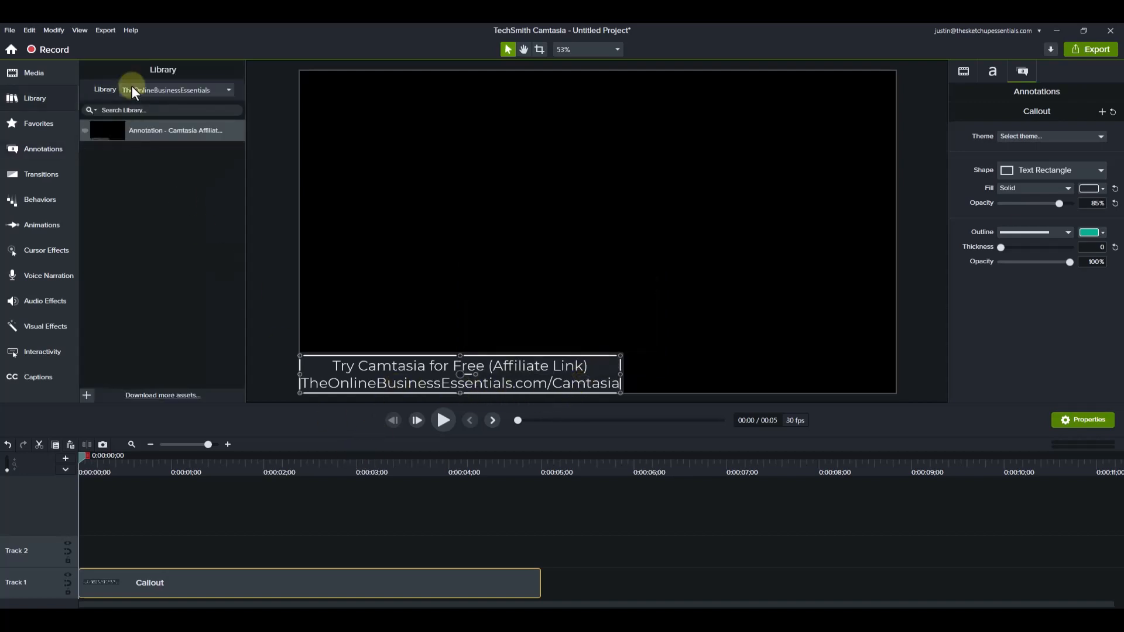
View the built-in Camtasia library's asset folders and return to the TheOnlineBusinessEssentials library
click(140, 86)
click(143, 100)
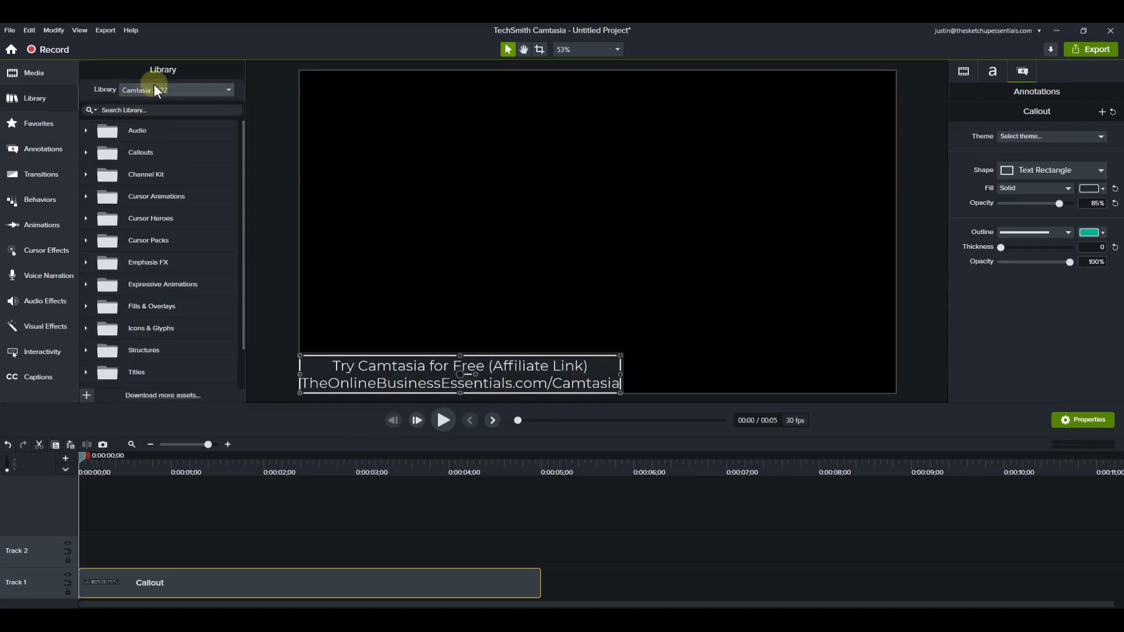
click(154, 86)
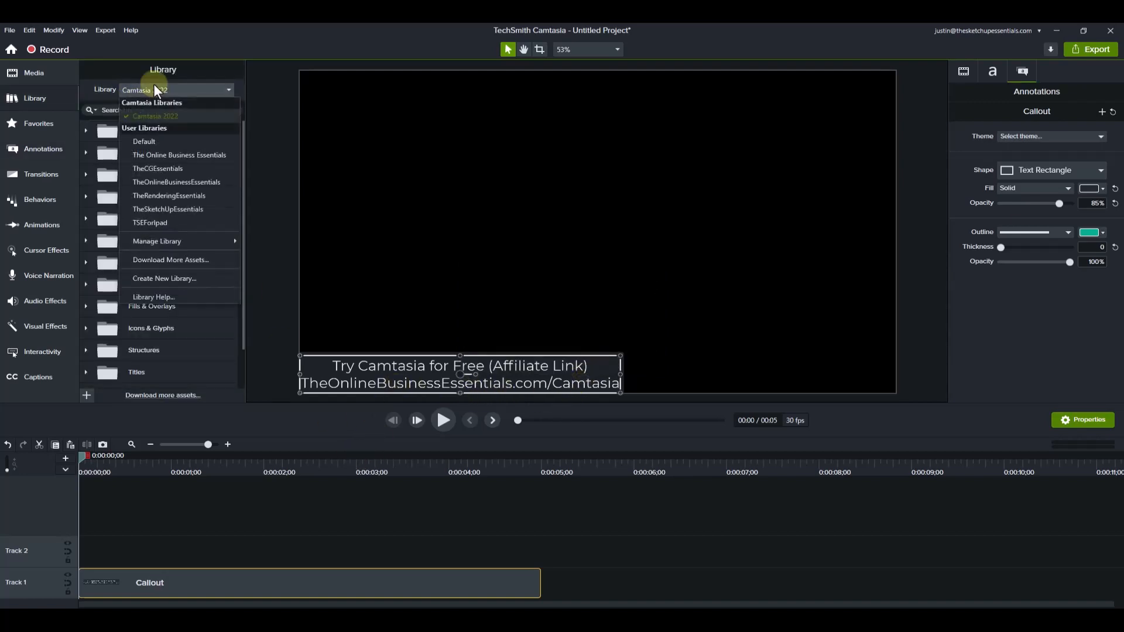
click(185, 182)
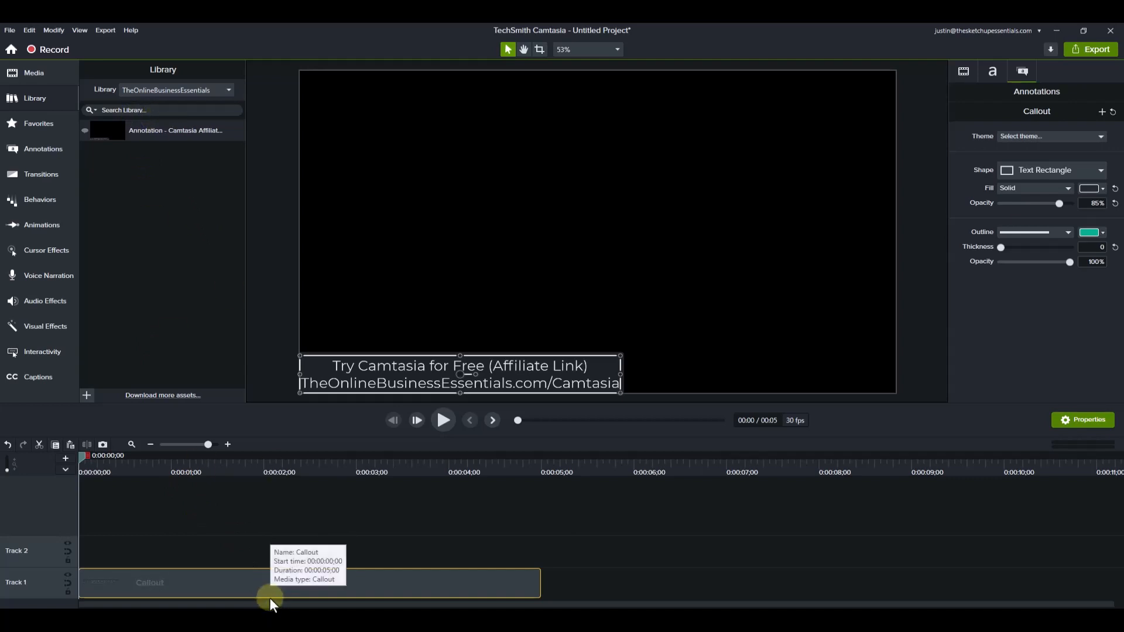
Delete the original callout from the timeline and place the saved affiliate-link annotation from the library on Track 1
key(Delete)
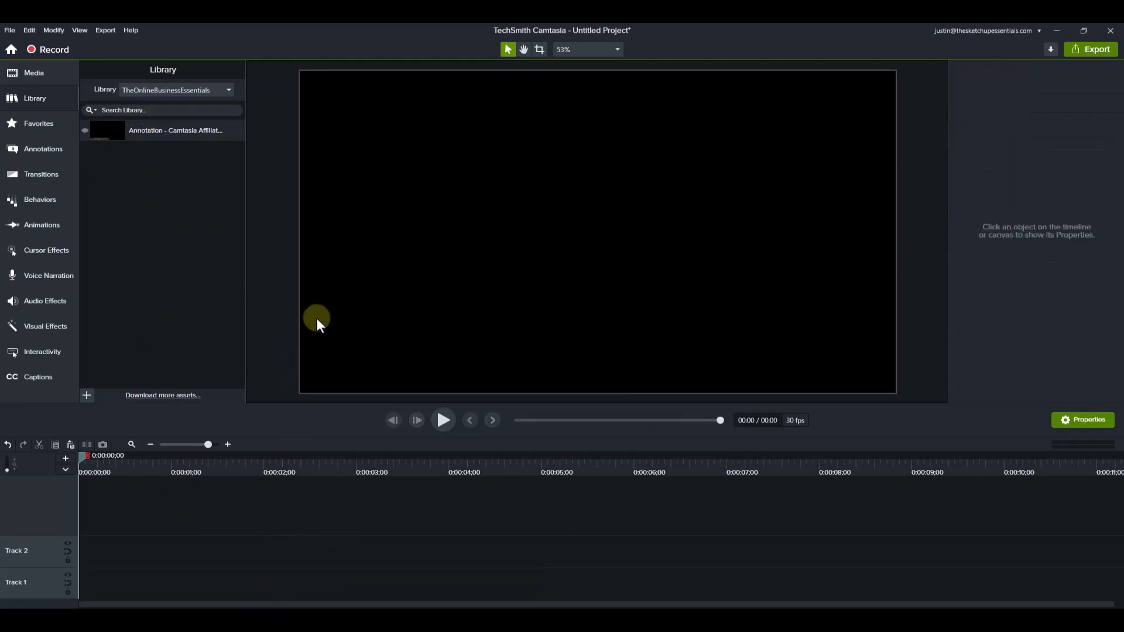
mouse_move(132, 119)
mouse_down()
mouse_move(156, 228)
mouse_move(139, 568)
mouse_move(78, 609)
mouse_move(331, 596)
mouse_move(119, 596)
mouse_up()
drag(82, 457, 331, 457)
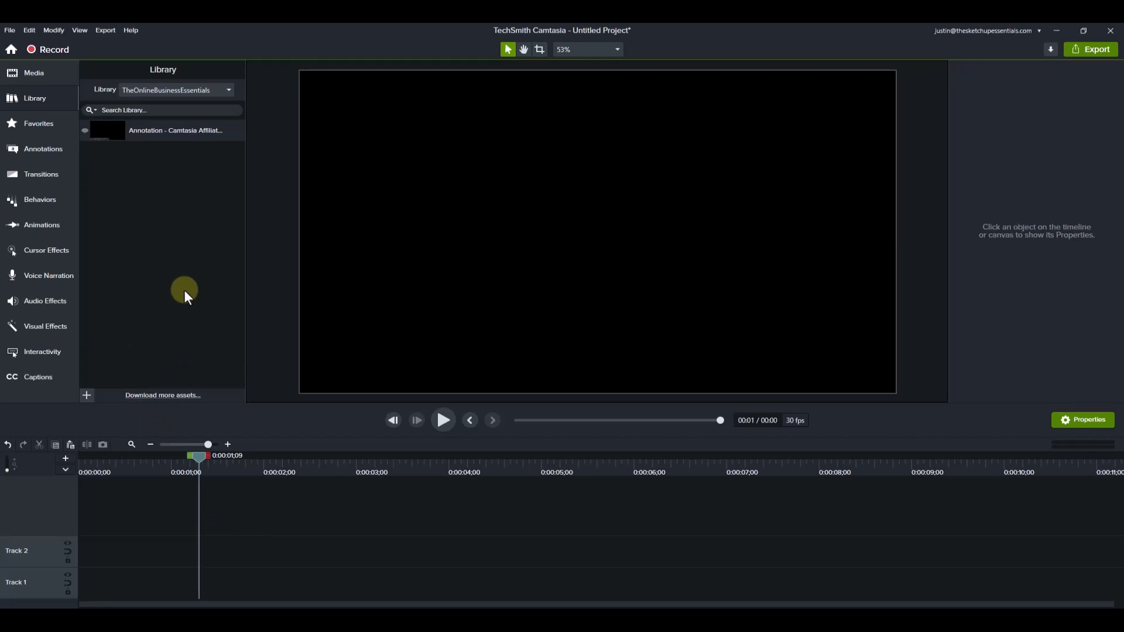
Import "OBE Logo.png" from the Logos folder into the TheOnlineBusinessEssentials library
right_click(150, 202)
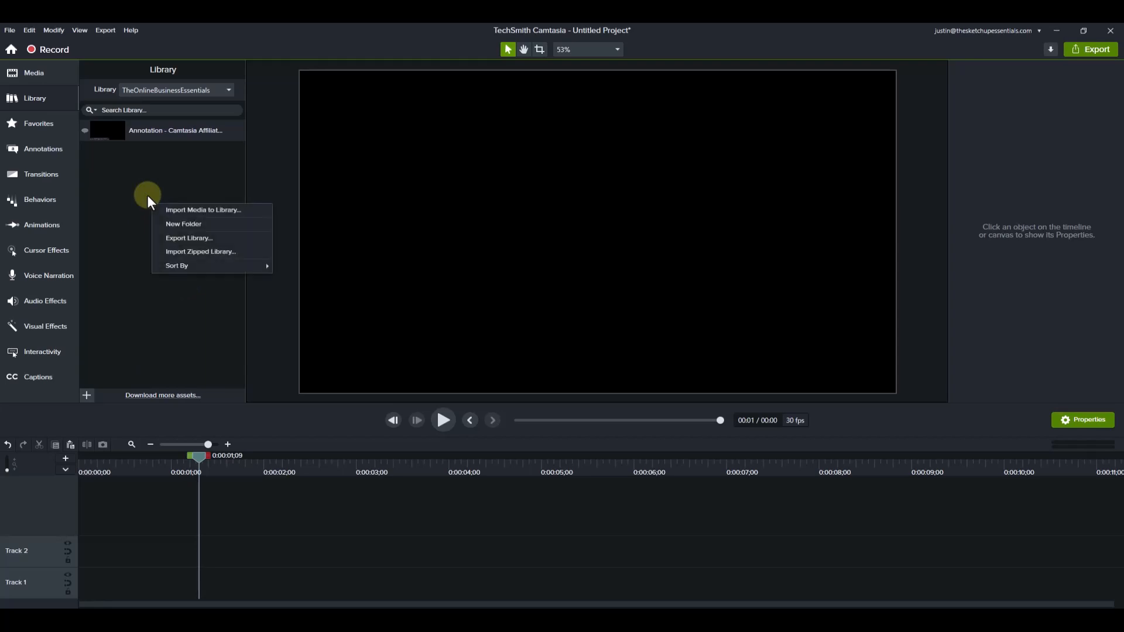
click(192, 209)
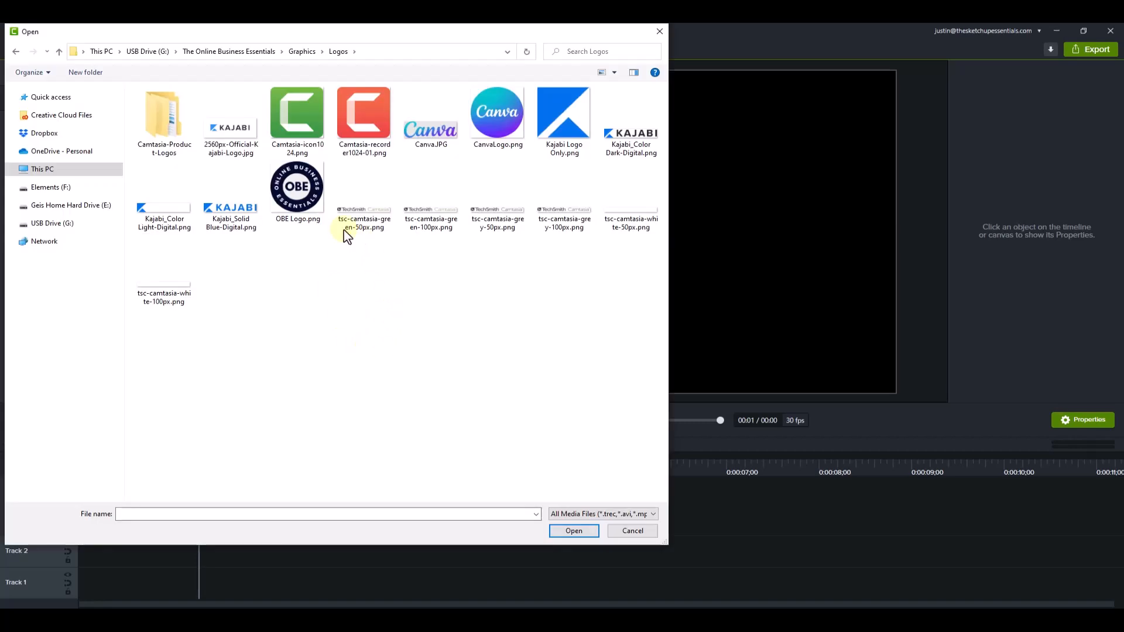
double_click(293, 184)
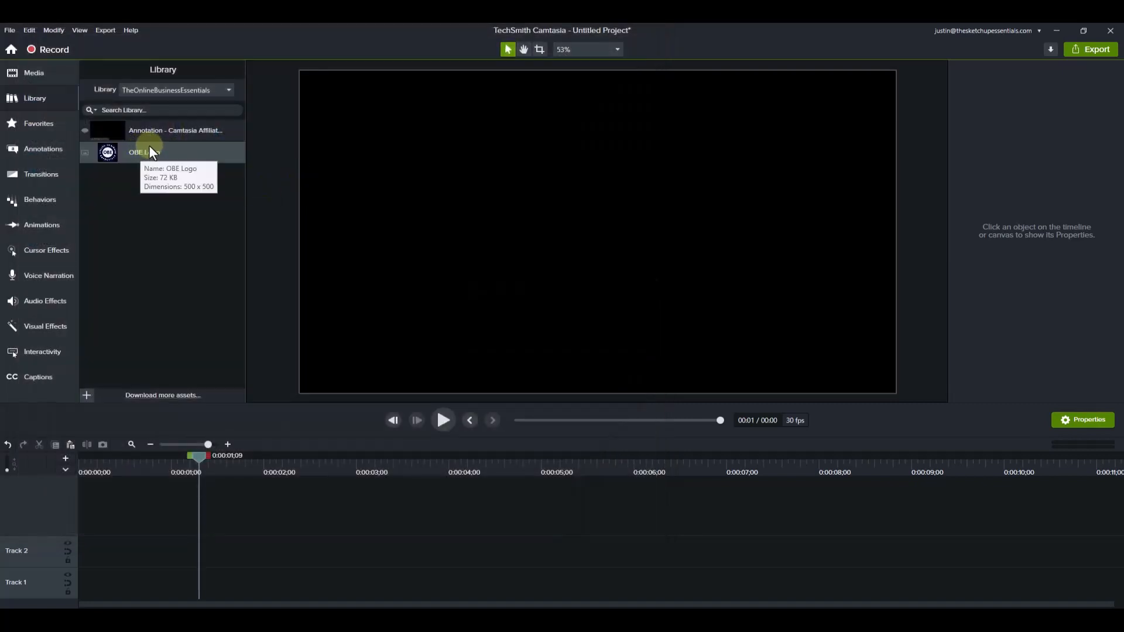
Try the library's OBE Logo on Track 1, scaled to about 42% in the canvas's lower-left corner, and delete it from the timeline
drag(145, 149, 206, 599)
drag(522, 246, 357, 308)
drag(456, 242, 377, 330)
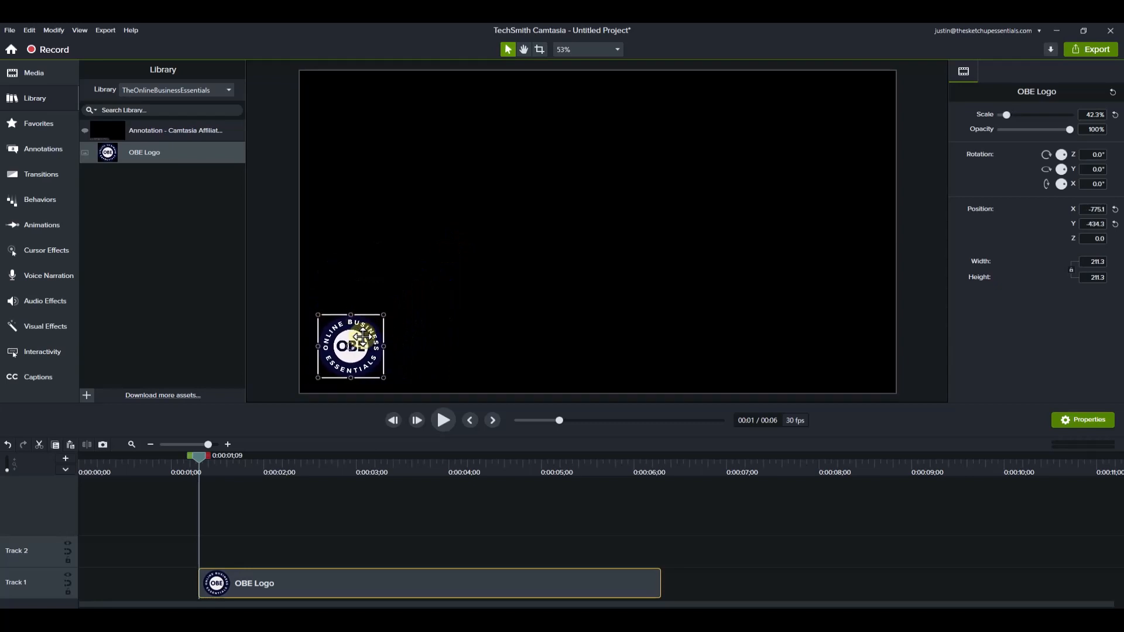
key(Delete)
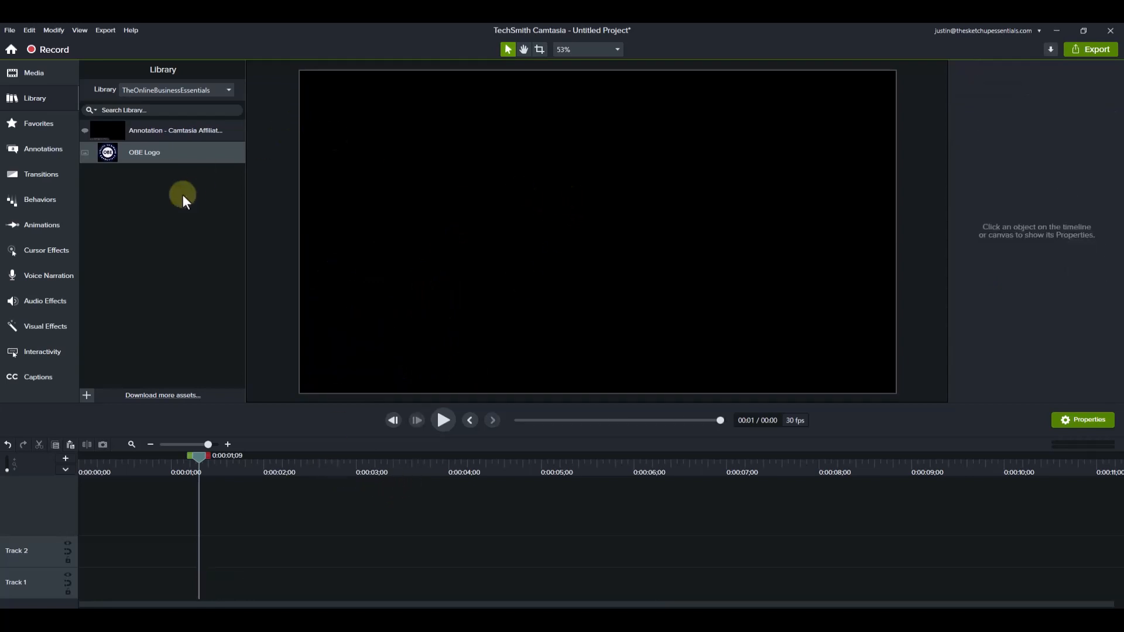
Copy the OBE Logo asset into the TheOnlineBusinessEssentials library and delete the duplicate
right_click(152, 149)
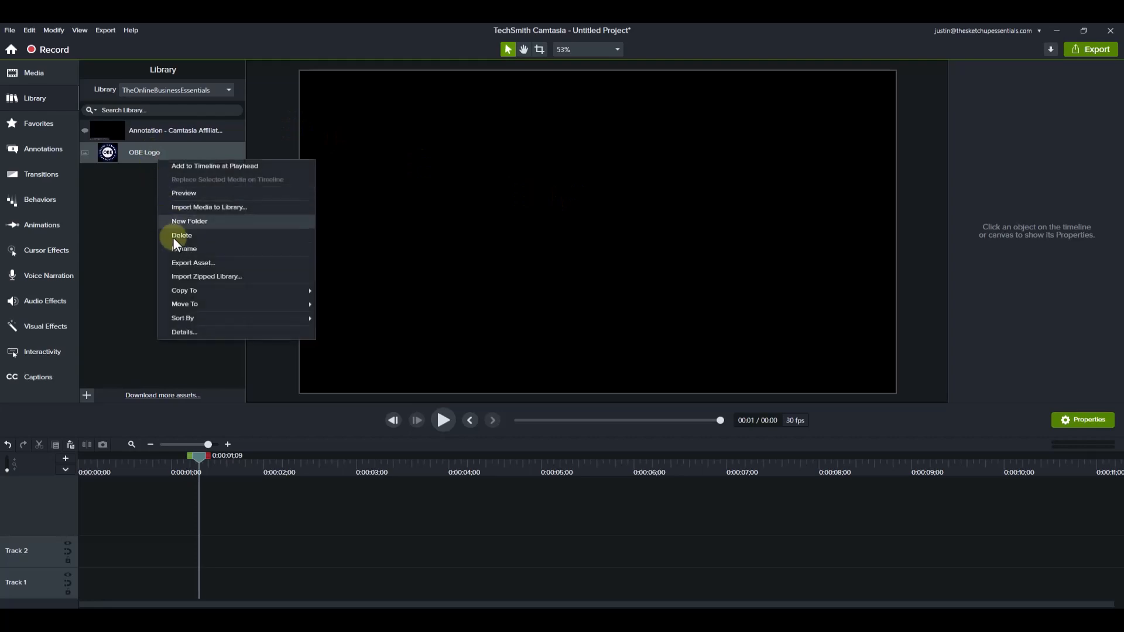
mouse_move(195, 293)
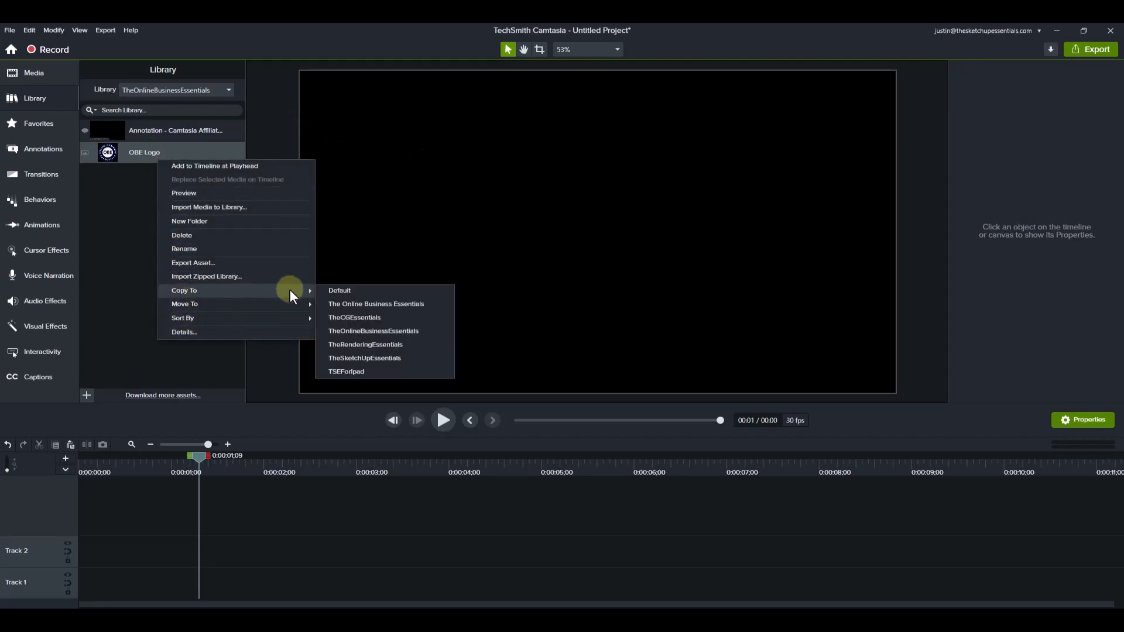
click(370, 330)
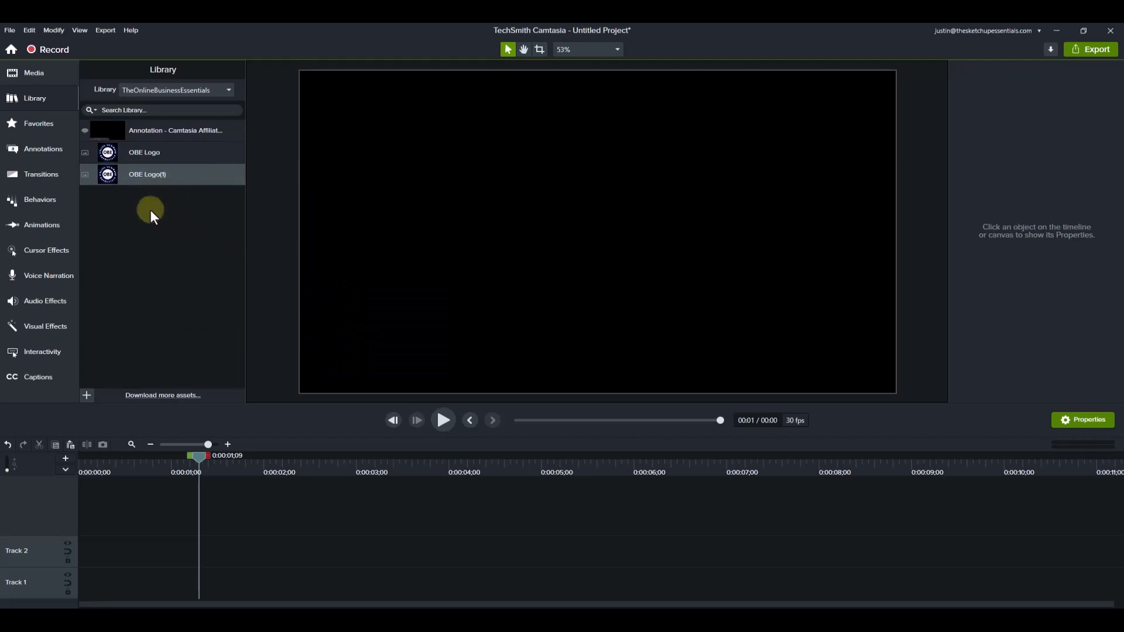
right_click(138, 172)
click(166, 256)
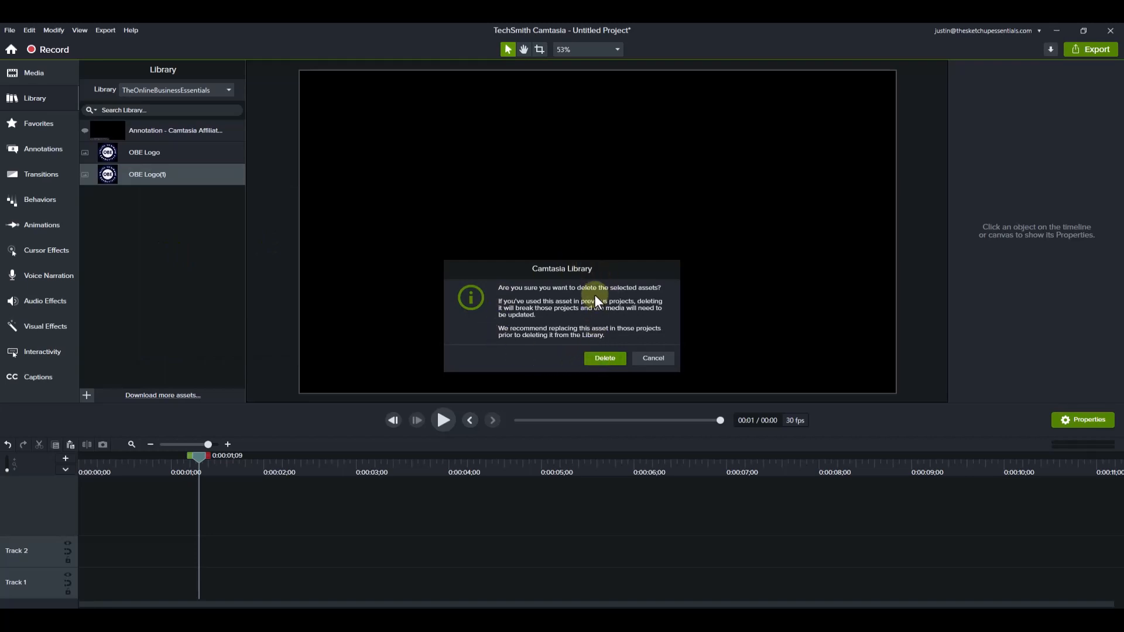
click(606, 359)
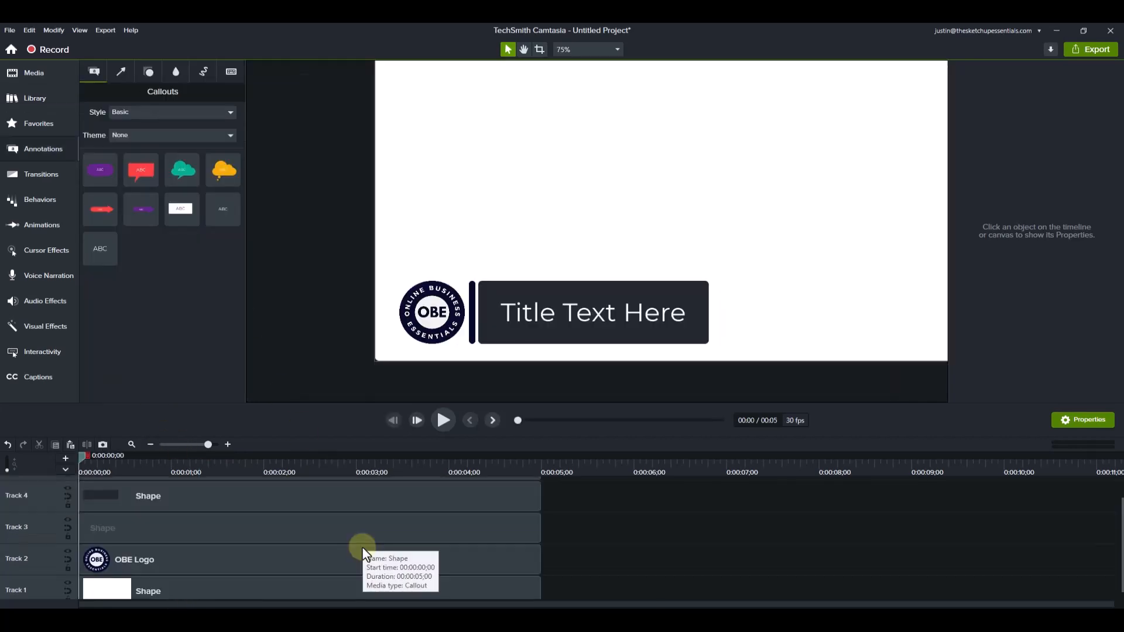
Examine which timeline clips make up the title graphic: white background, OBE Logo, vertical bar, dark rectangle and text
click(337, 589)
click(320, 561)
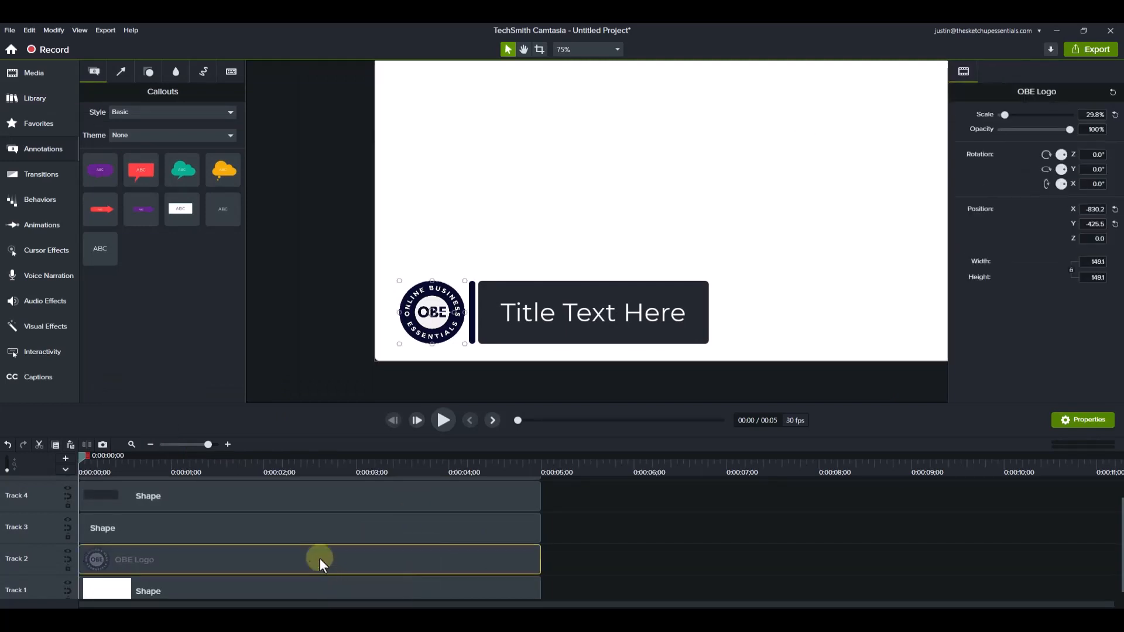
click(304, 532)
click(256, 495)
scroll(255, 510, up, 1)
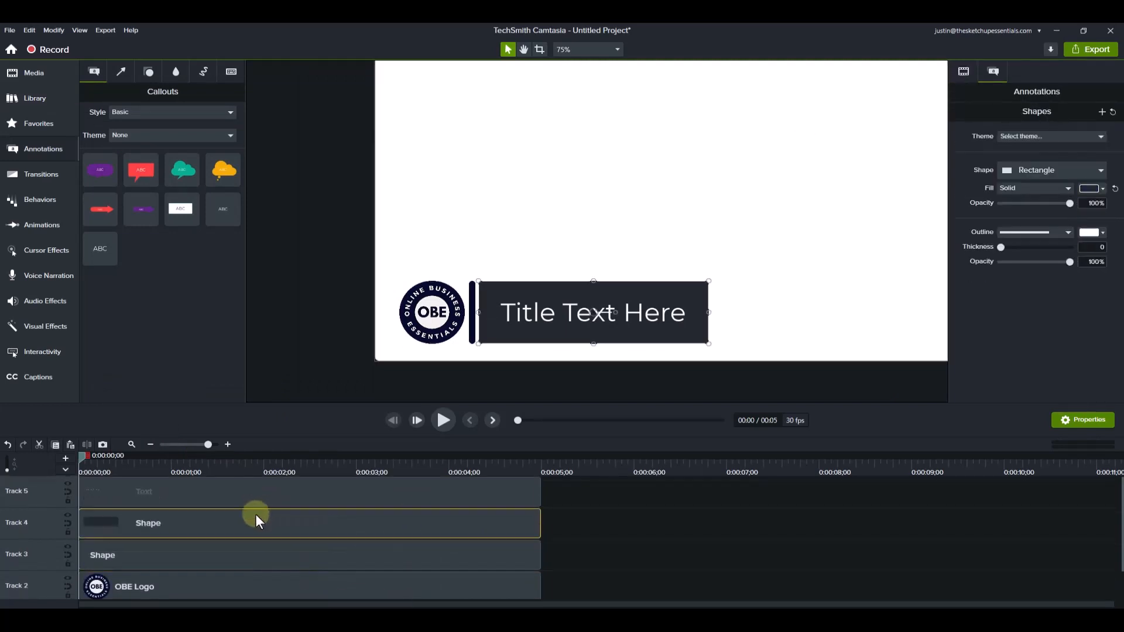
click(205, 494)
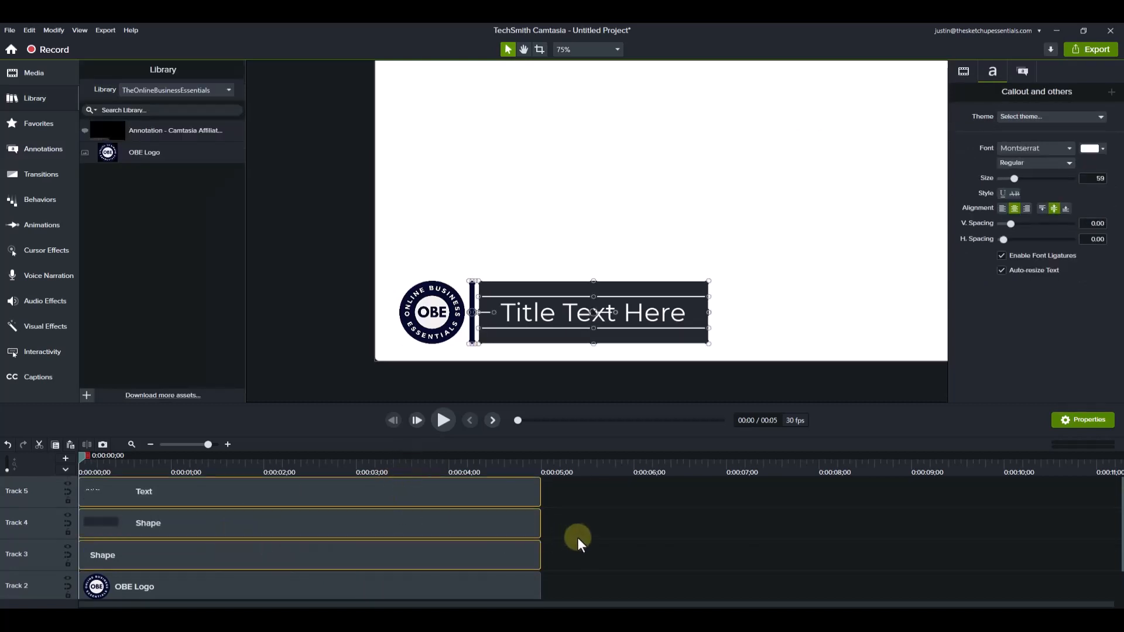
click(579, 538)
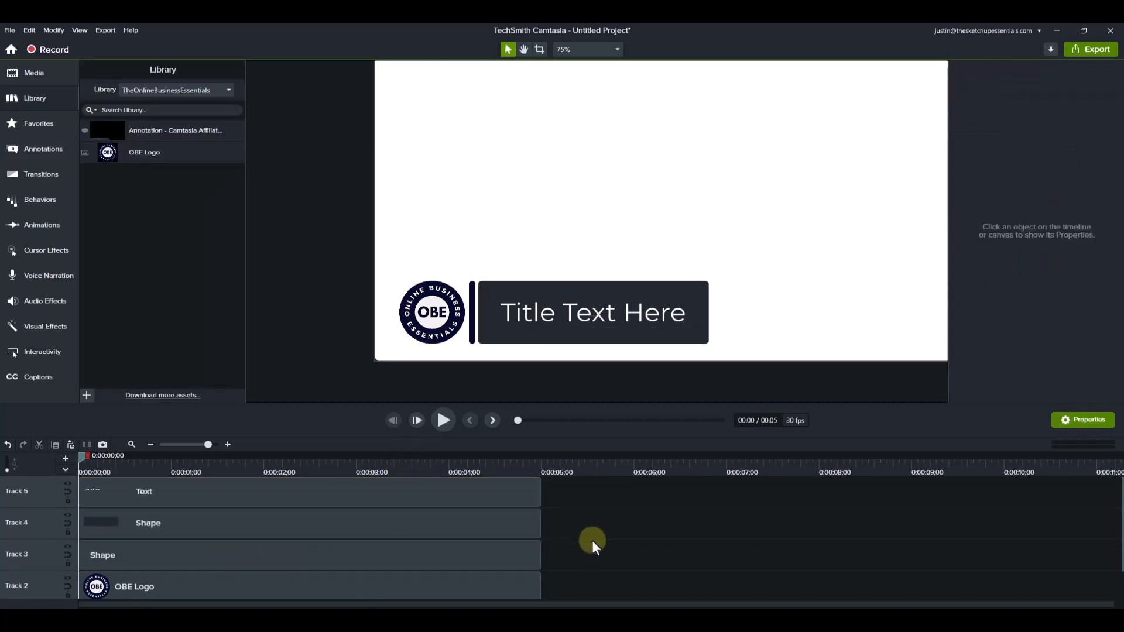
Group the title text, the two dark shapes and the OBE Logo clips, leaving out the white background shape
scroll(616, 542, down, 1)
scroll(616, 541, up, 1)
drag(556, 497, 425, 599)
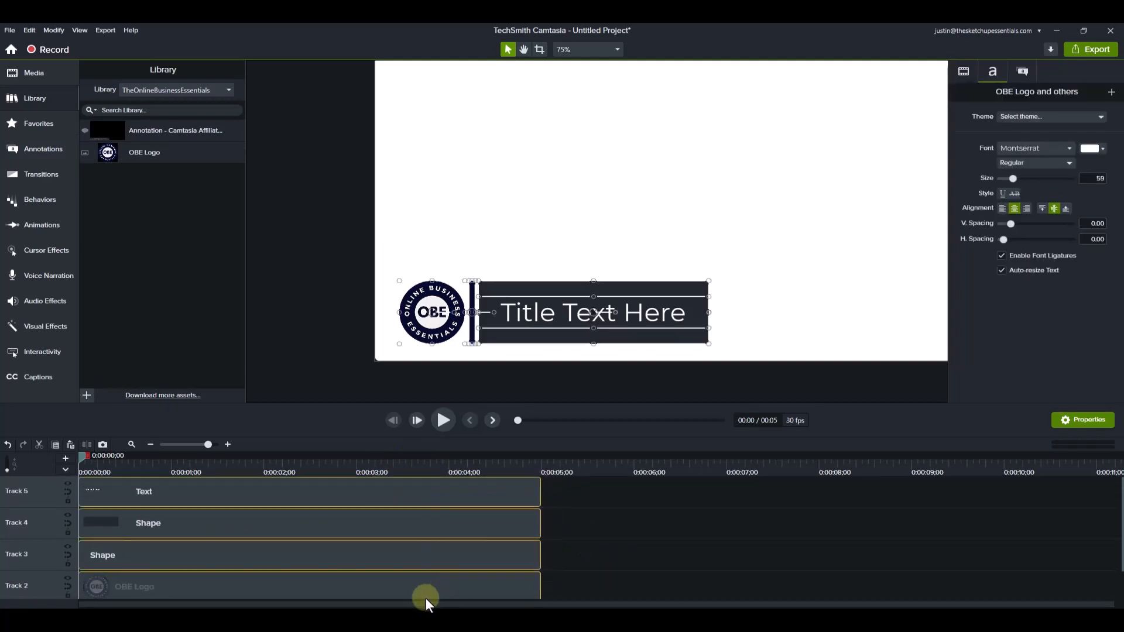
right_click(191, 499)
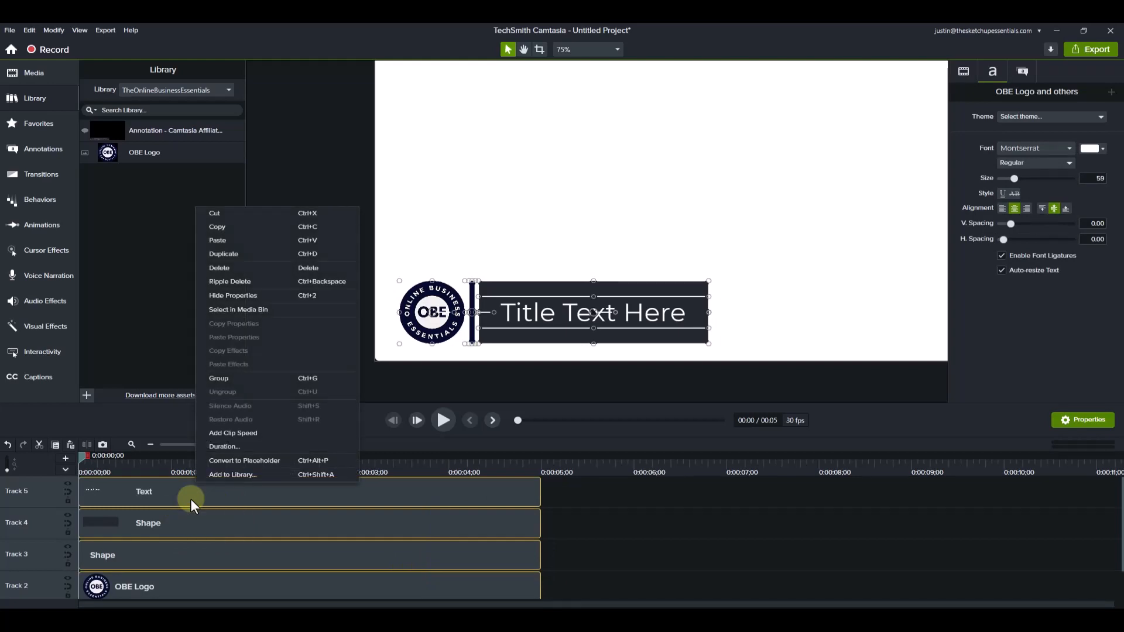
click(227, 381)
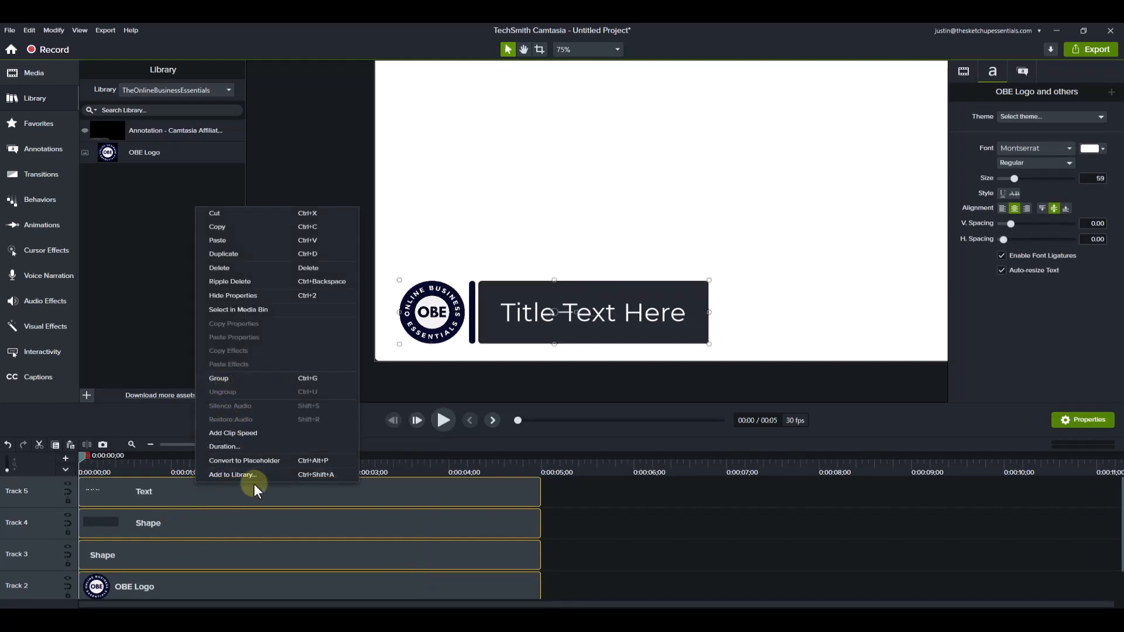
scroll(286, 535, down, 1)
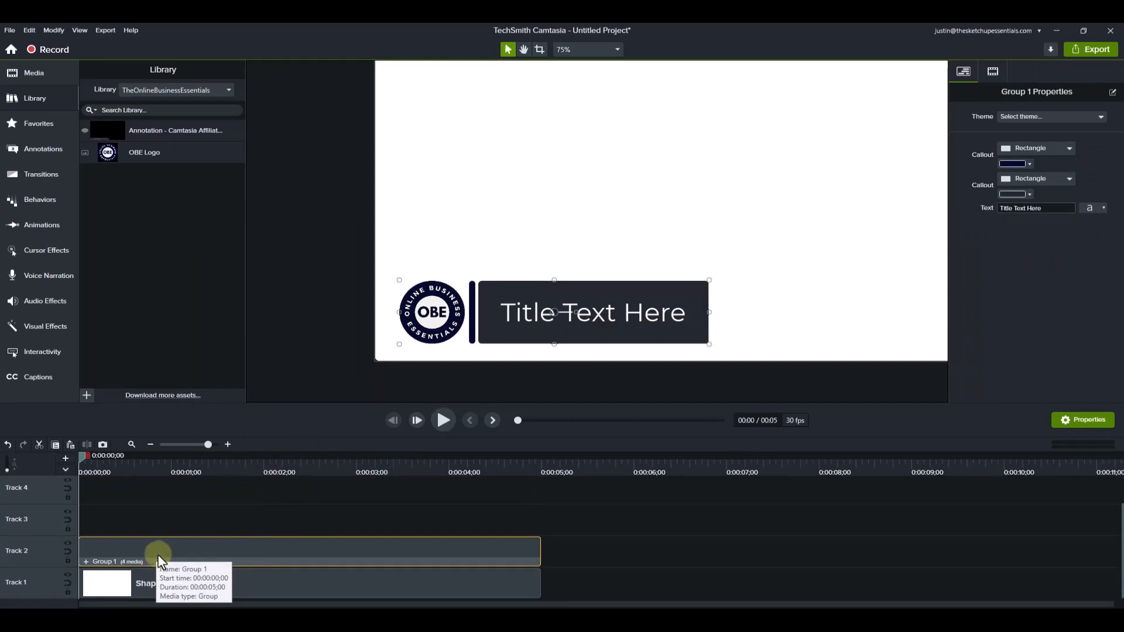
Open the title graphic's group to inspect its individual shape and logo clips, and close it again
double_click(522, 315)
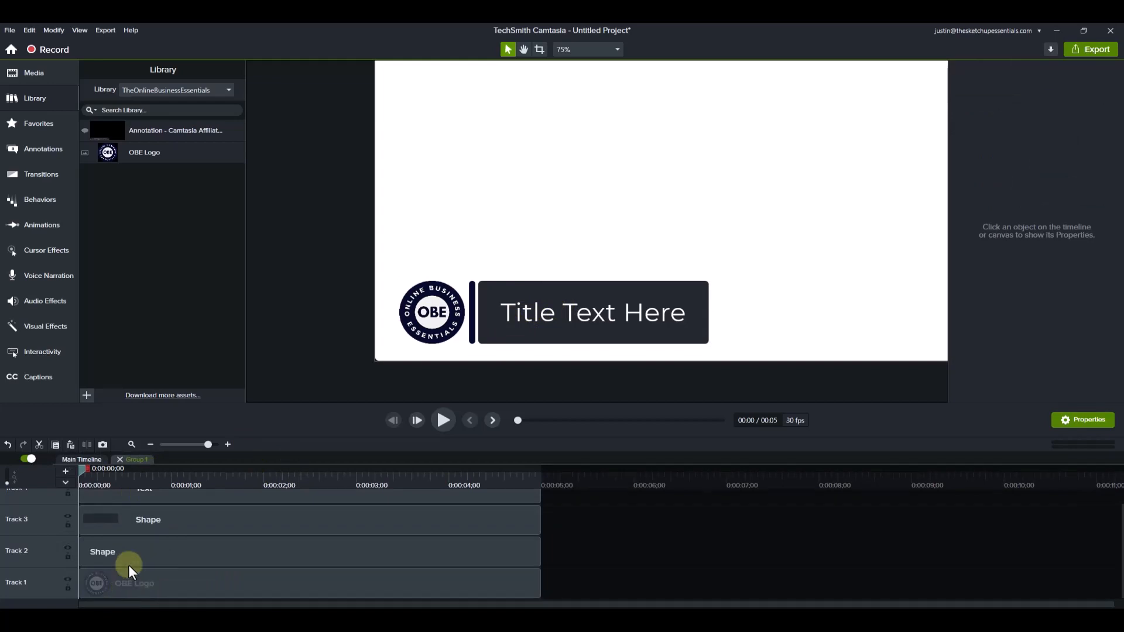
click(134, 553)
click(139, 583)
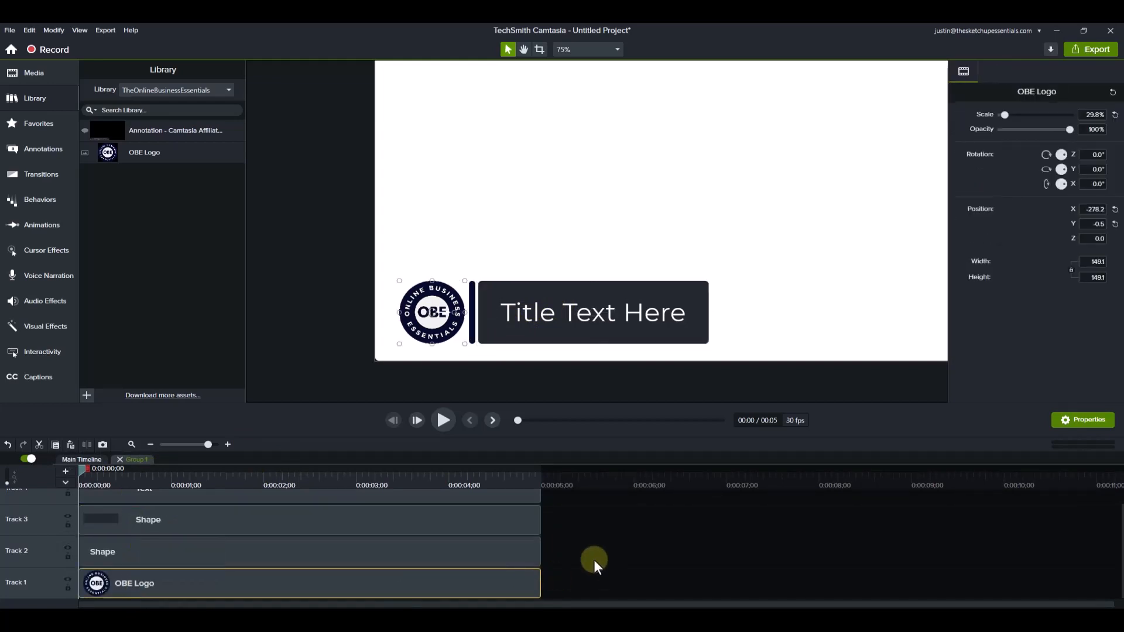
click(119, 464)
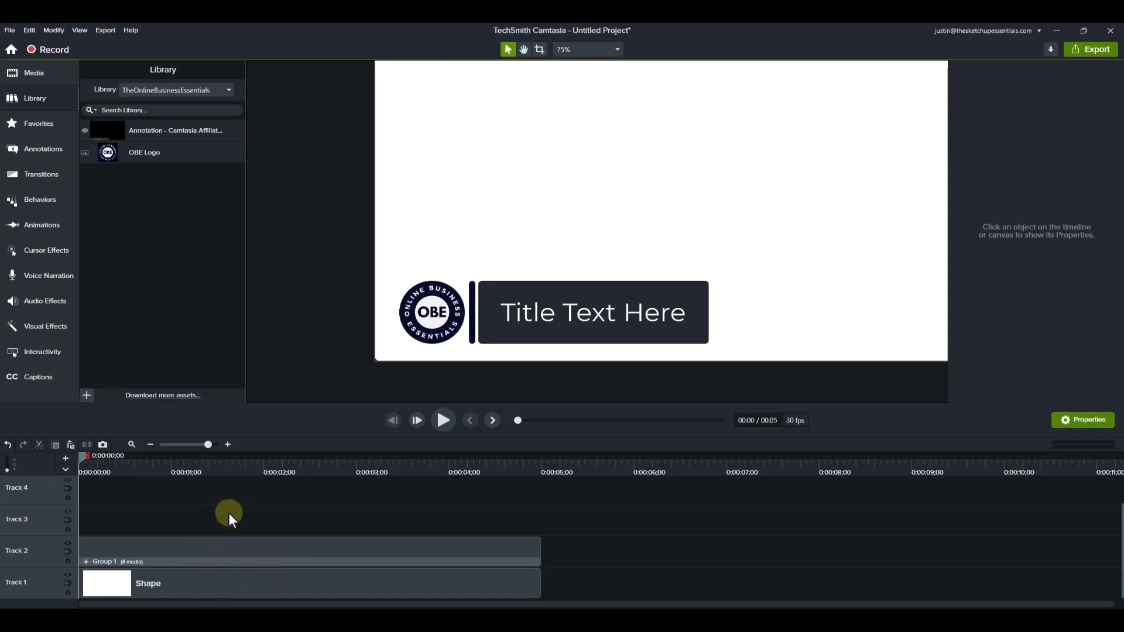
Rename the title graphic's group on track 2 as Video Intro Label
click(208, 561)
right_click(208, 560)
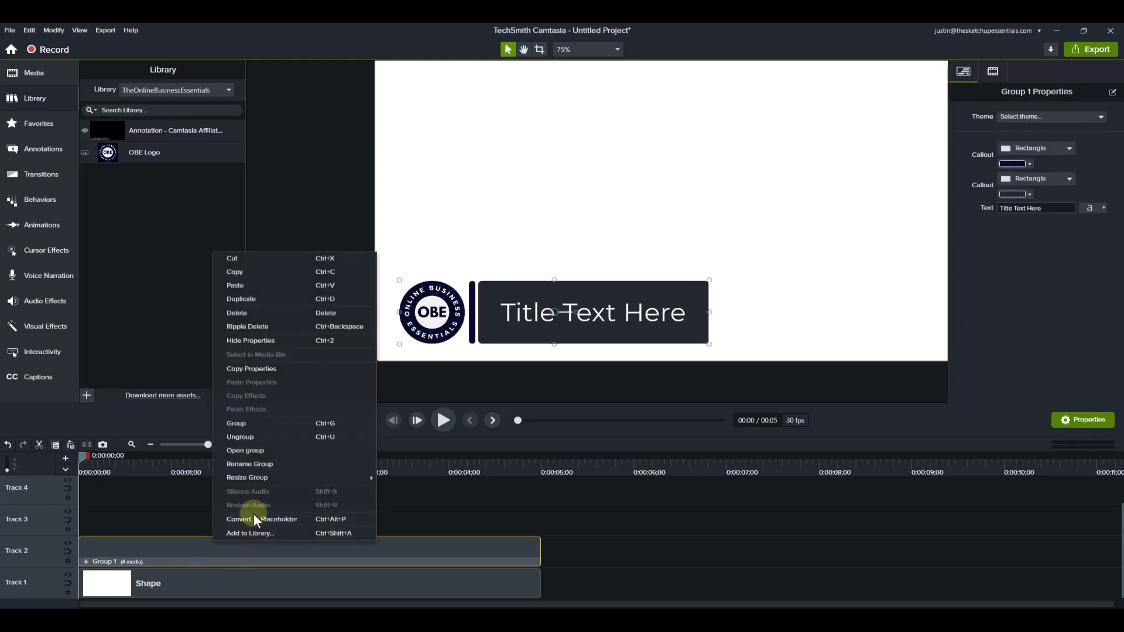
click(258, 468)
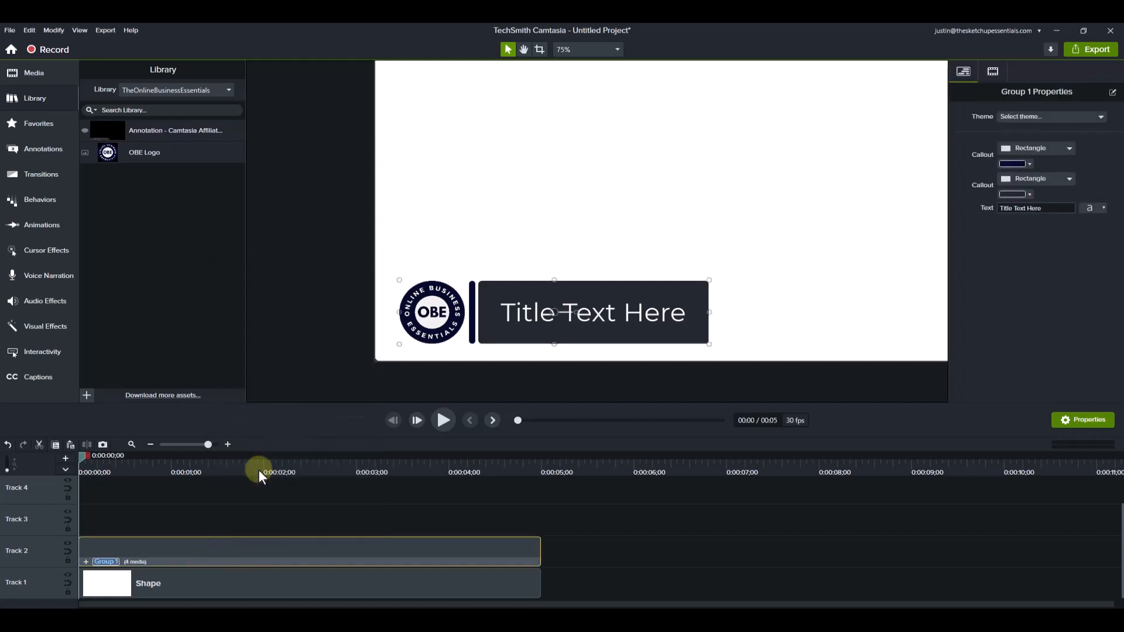
text(Qu)
key(BackSpace)
key(BackSpace)
text(Video Intro Label)
key(Return)
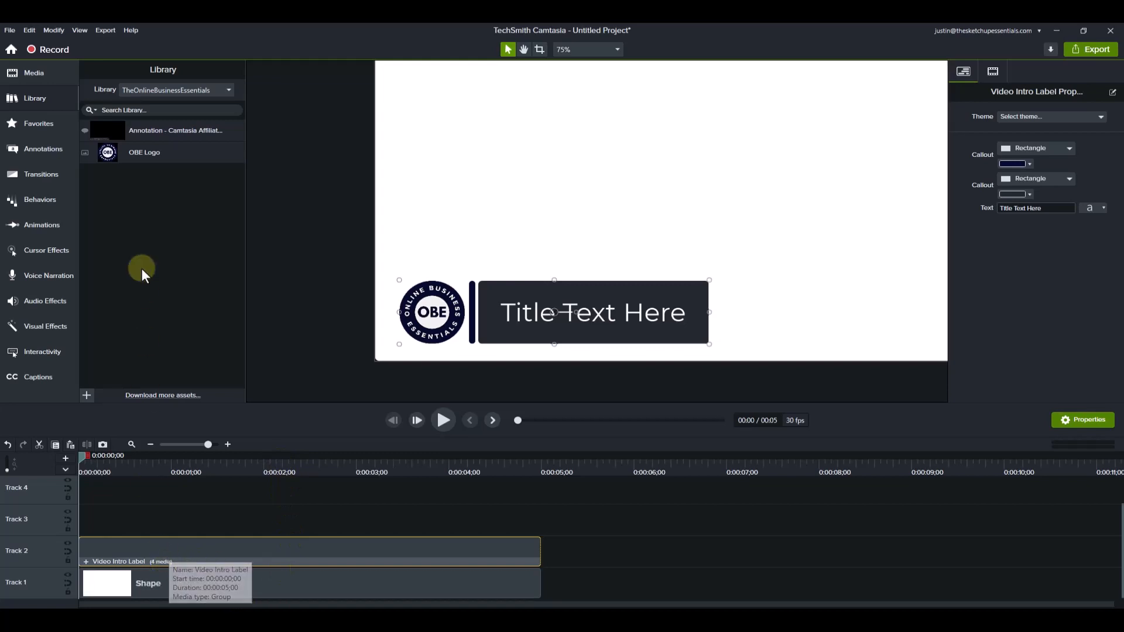
Add the Video Intro Label group to the TheOnlineBusinessEssentials library at canvas size
right_click(228, 562)
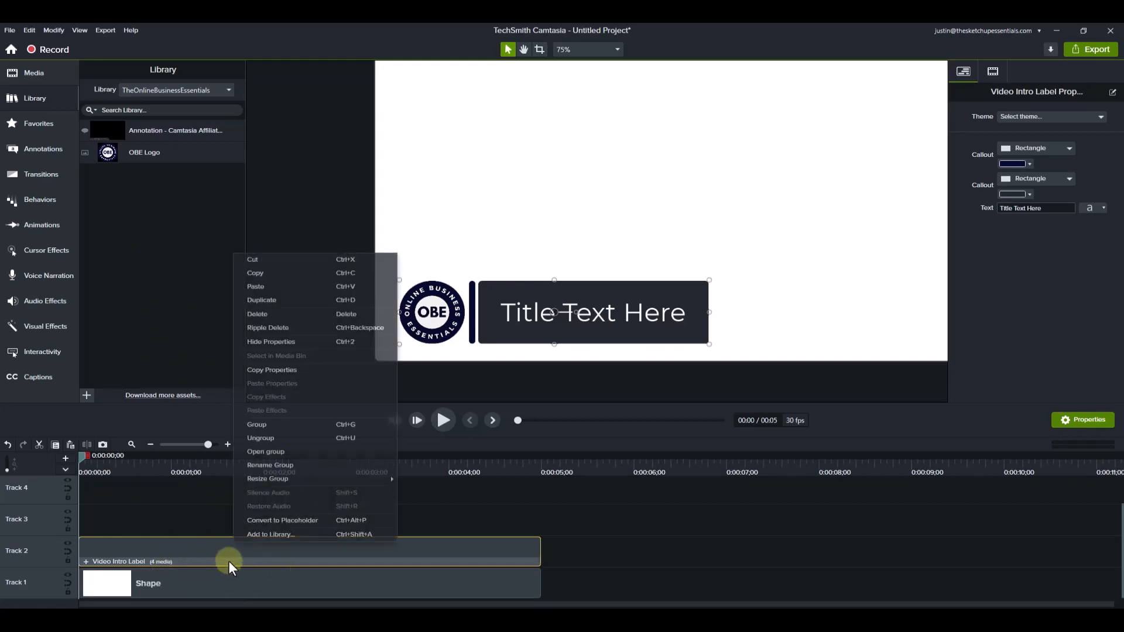
click(254, 536)
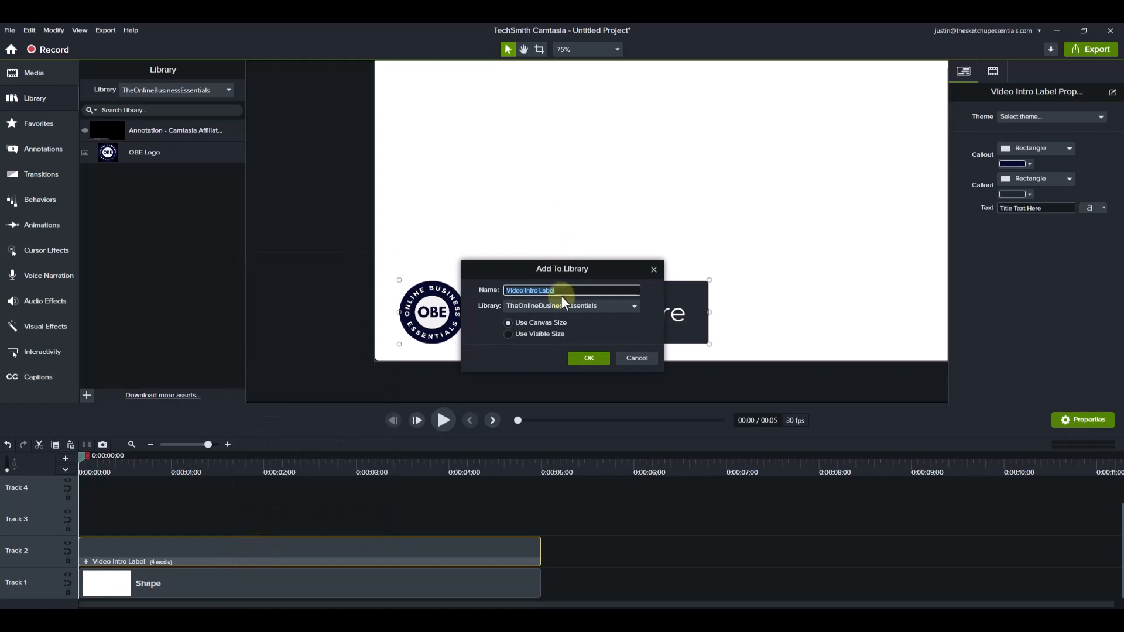
click(579, 359)
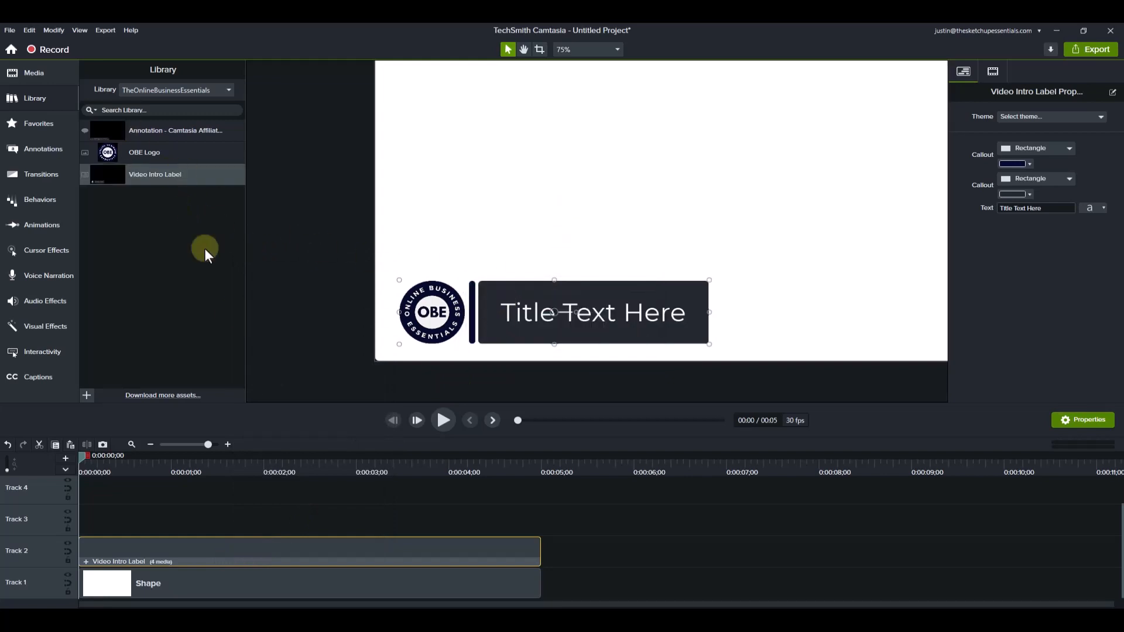
Delete the title group from the timeline and place the Video Intro Label asset from the library in its place on track 2
key(Delete)
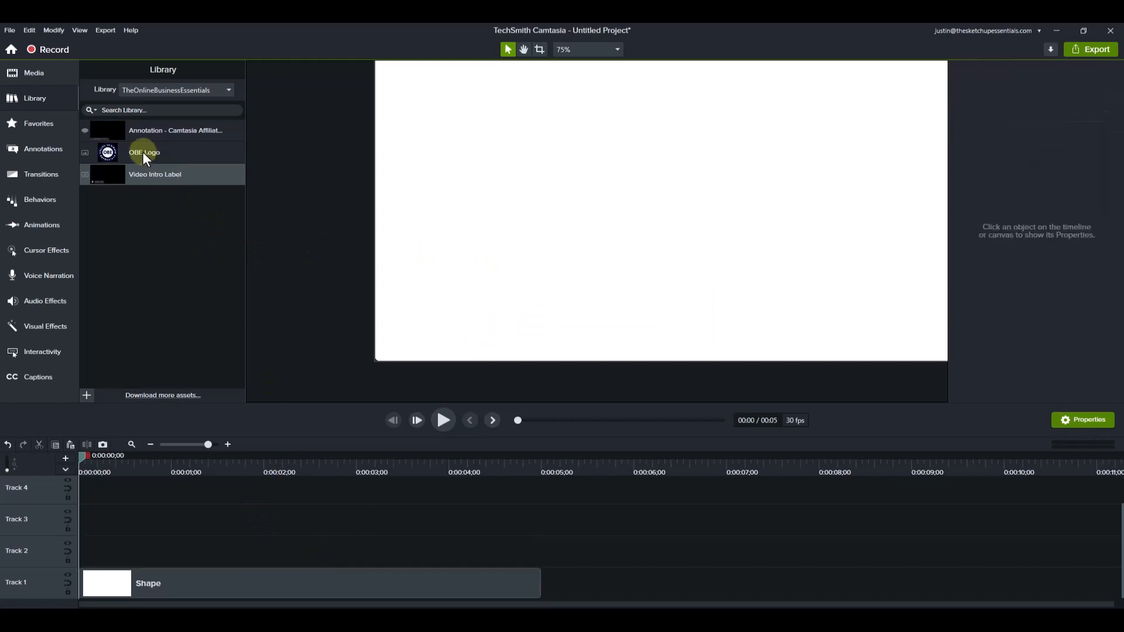
drag(150, 175, 117, 555)
drag(125, 467, 274, 481)
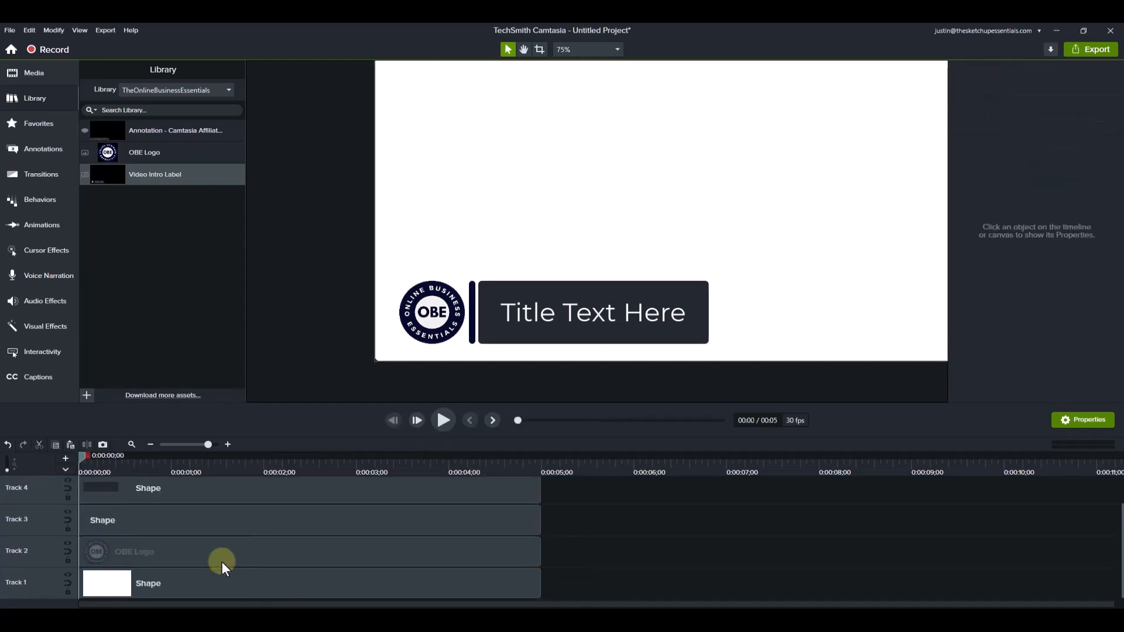
Add the ungrouped text, two dark shapes and OBE Logo clips together to the TheOnlineBusinessEssentials library as Label, using canvas size
drag(571, 558, 133, 450)
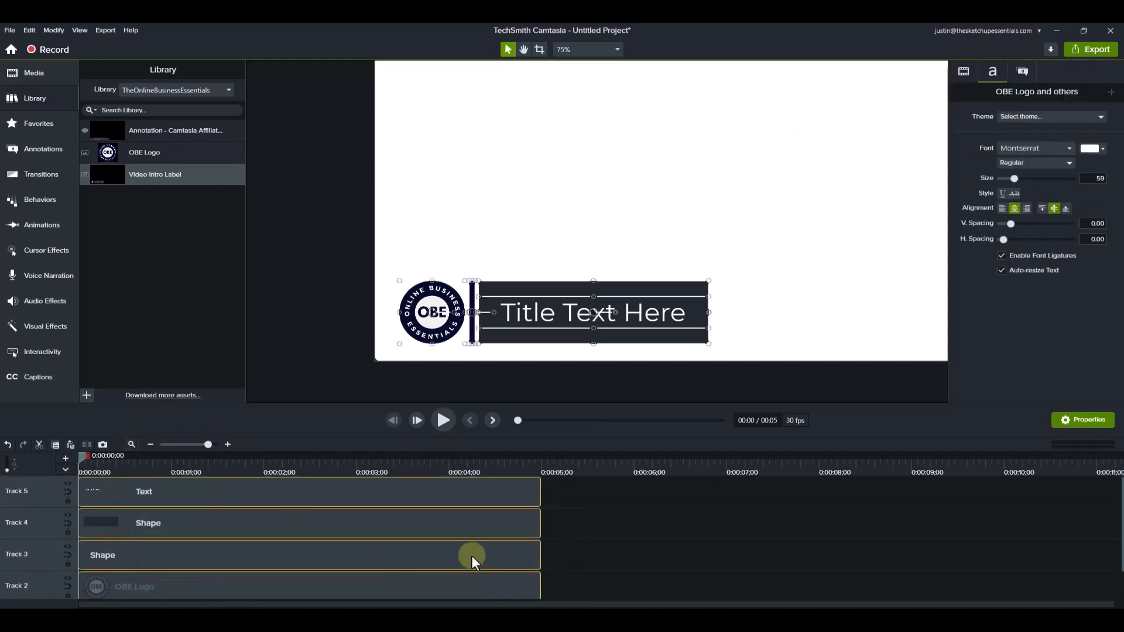
right_click(448, 504)
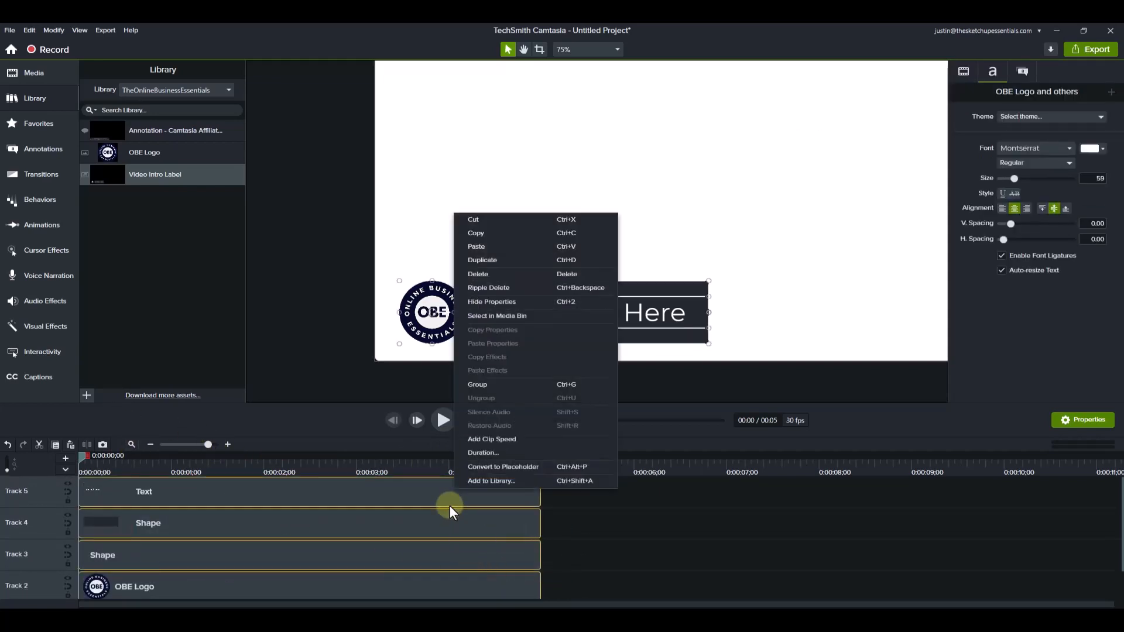
click(484, 485)
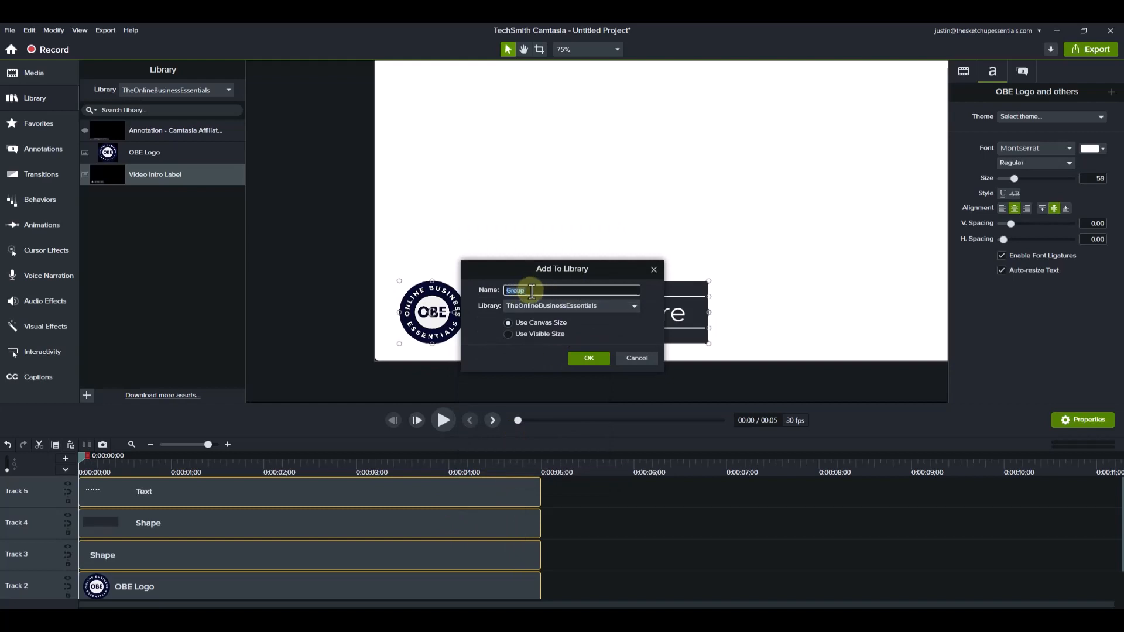
text(Label)
click(595, 360)
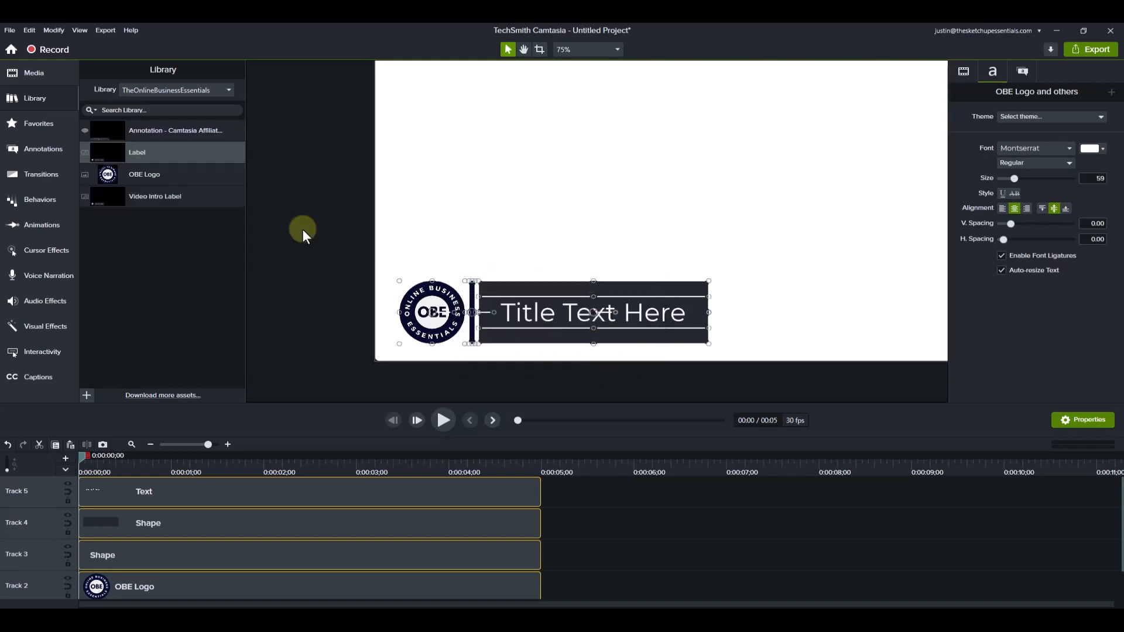
Try out the Label asset on track 3 at about 7 seconds, and remove it from the timeline again
drag(568, 395, 740, 550)
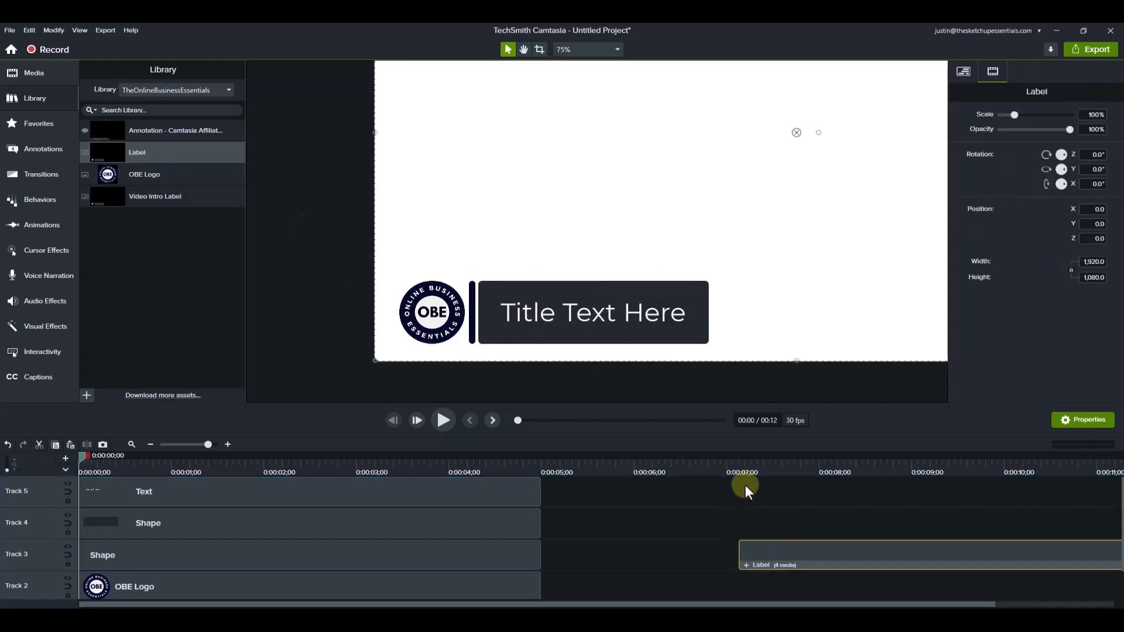
drag(748, 468, 803, 489)
scroll(527, 585, down, 1)
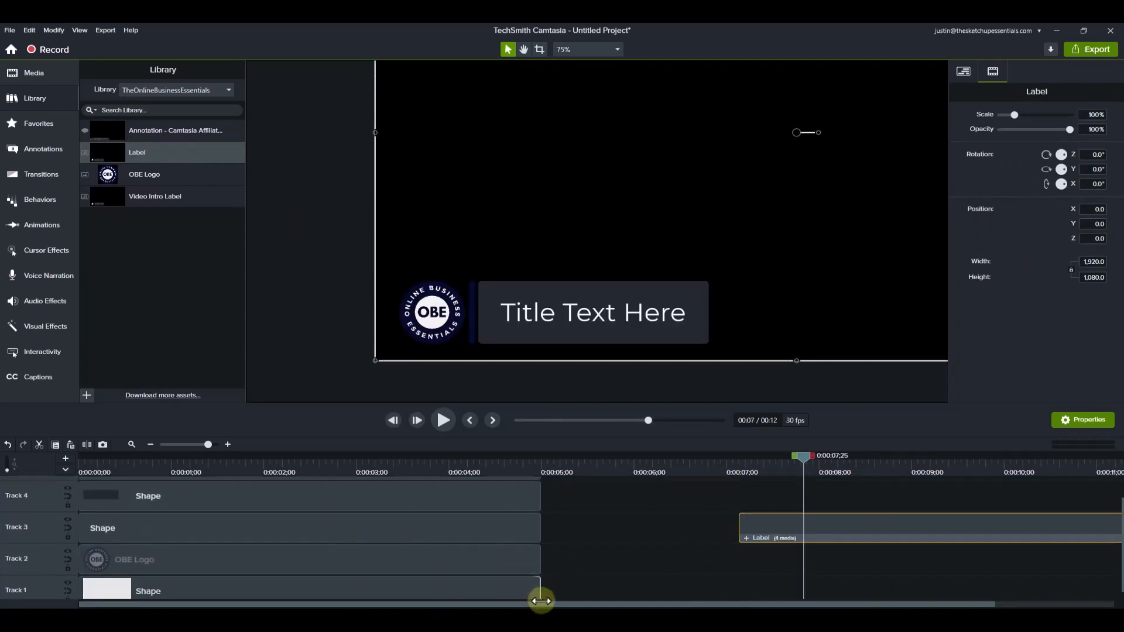
key(Delete)
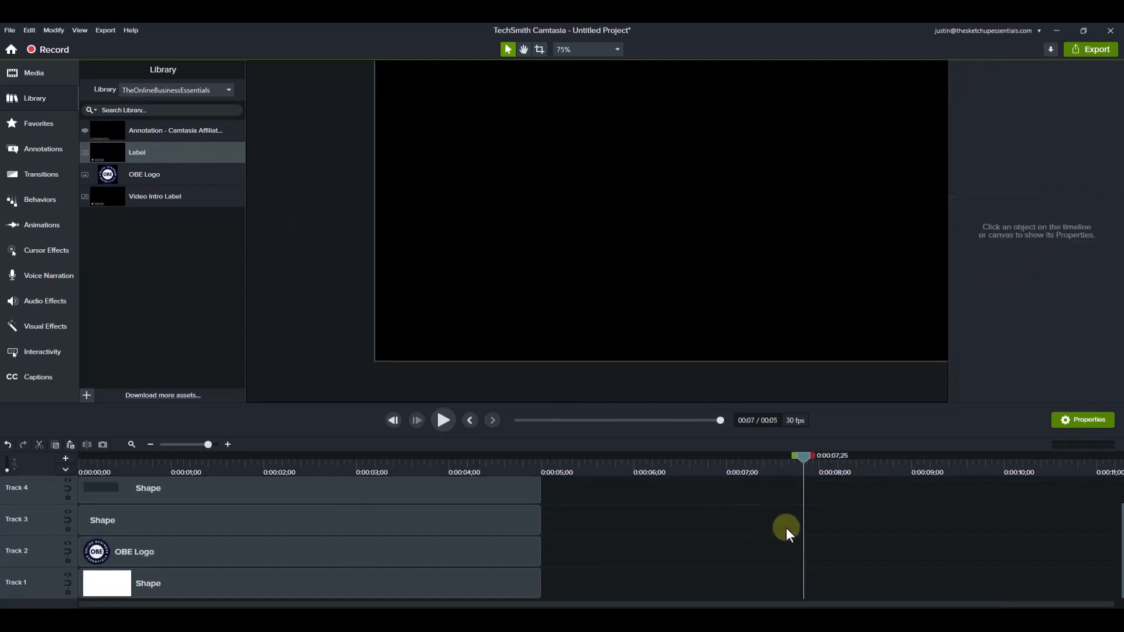
click(349, 468)
drag(252, 472, 242, 472)
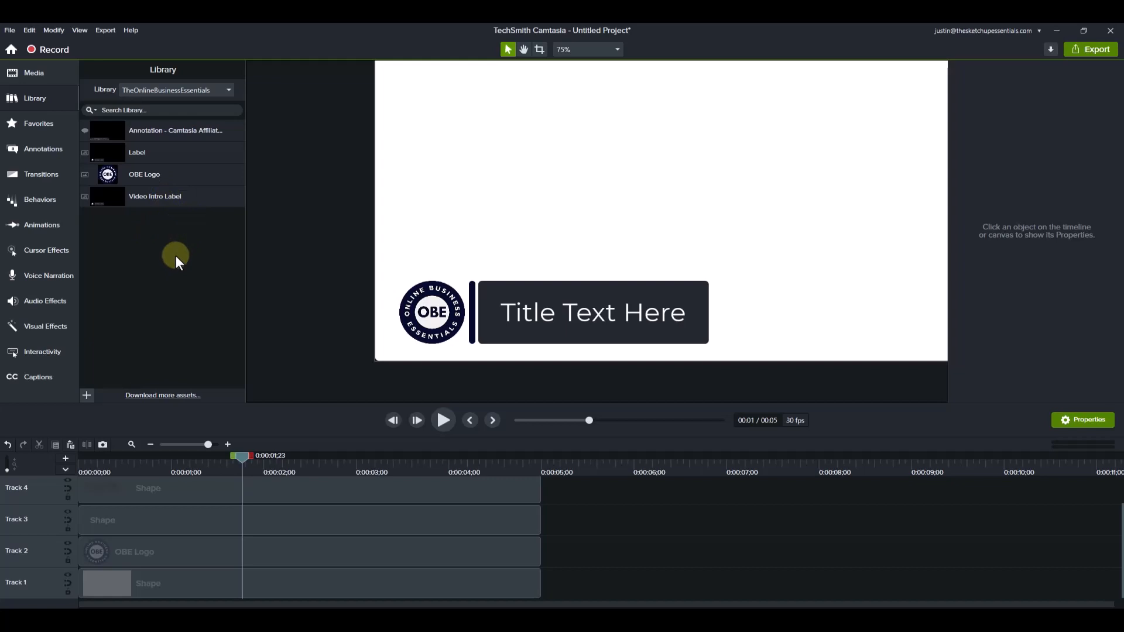
Export the TheOnlineBusinessEssentials library as OnlineBusinessEssentials.libzip in the 03 Working with Libraries in Camtasia folder
click(150, 86)
click(150, 87)
right_click(138, 251)
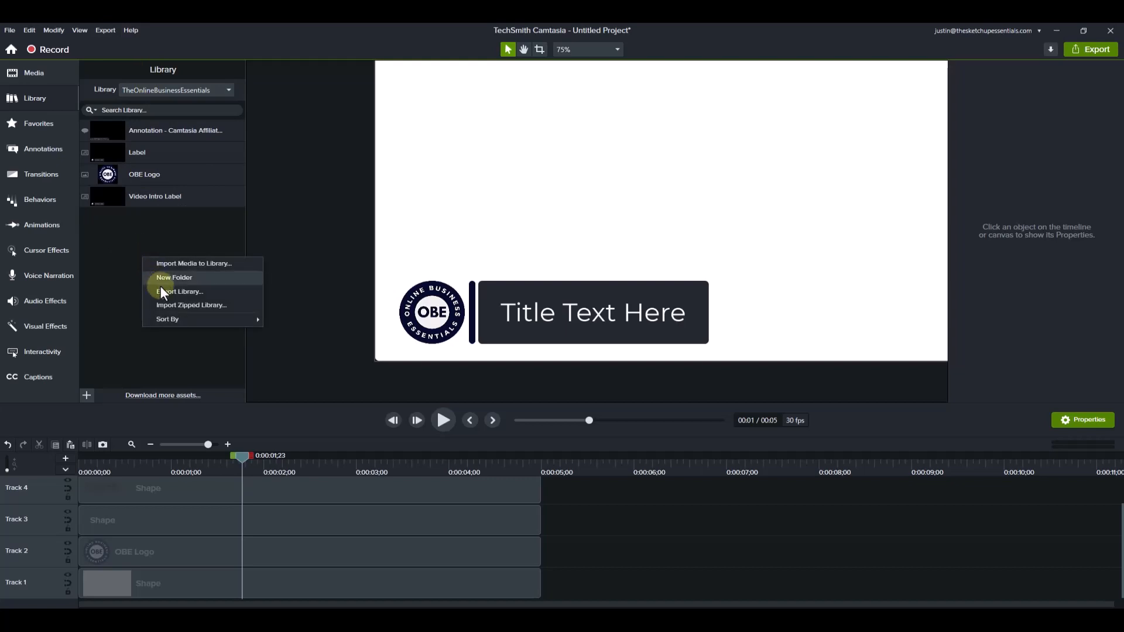
click(181, 292)
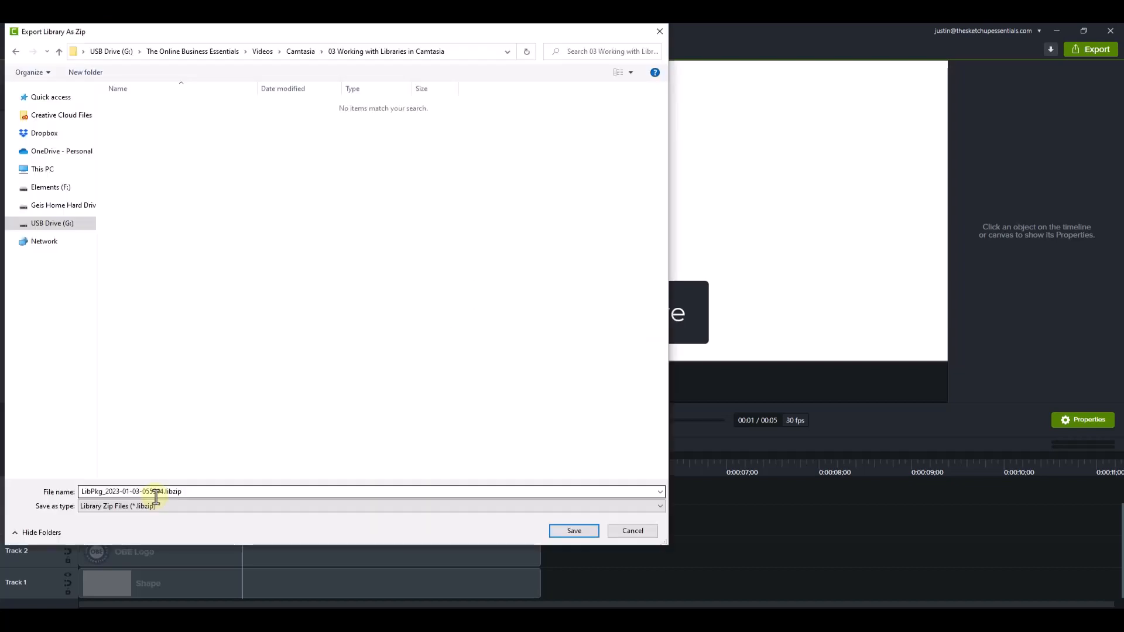
click(161, 495)
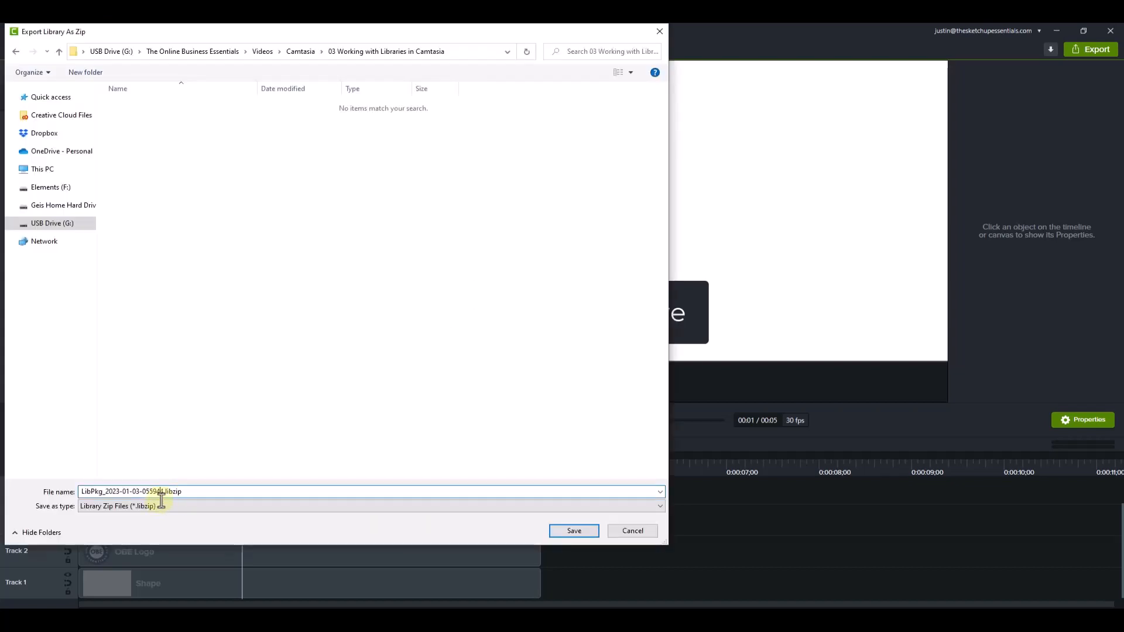
drag(161, 498, 27, 497)
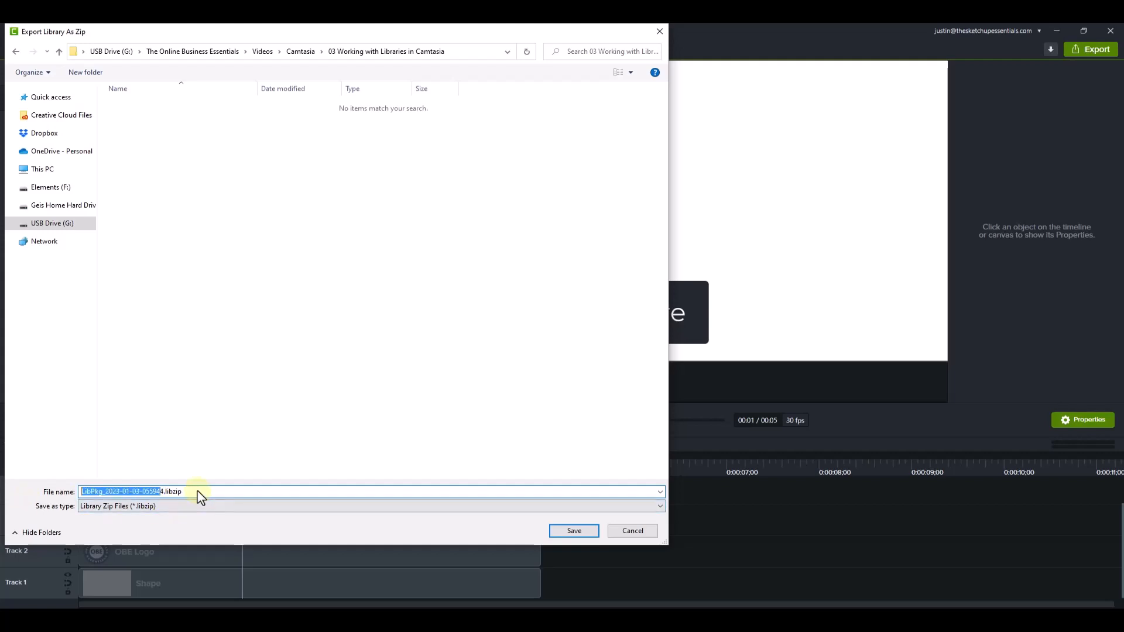
key(Delete)
key(Delete)
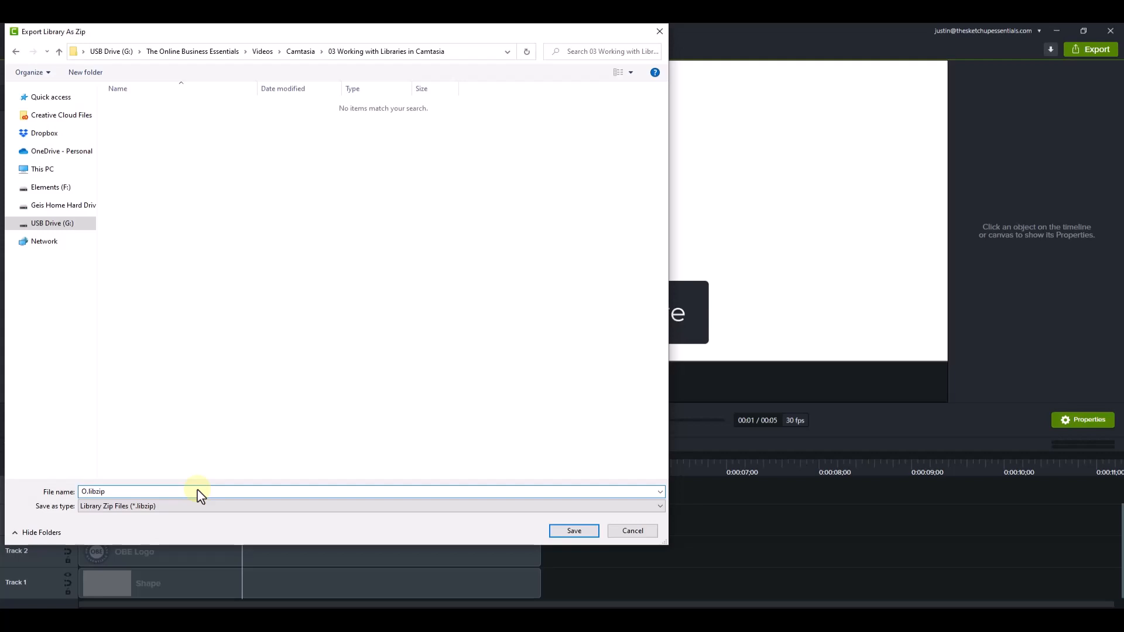
text(nlineBusinessEssentials)
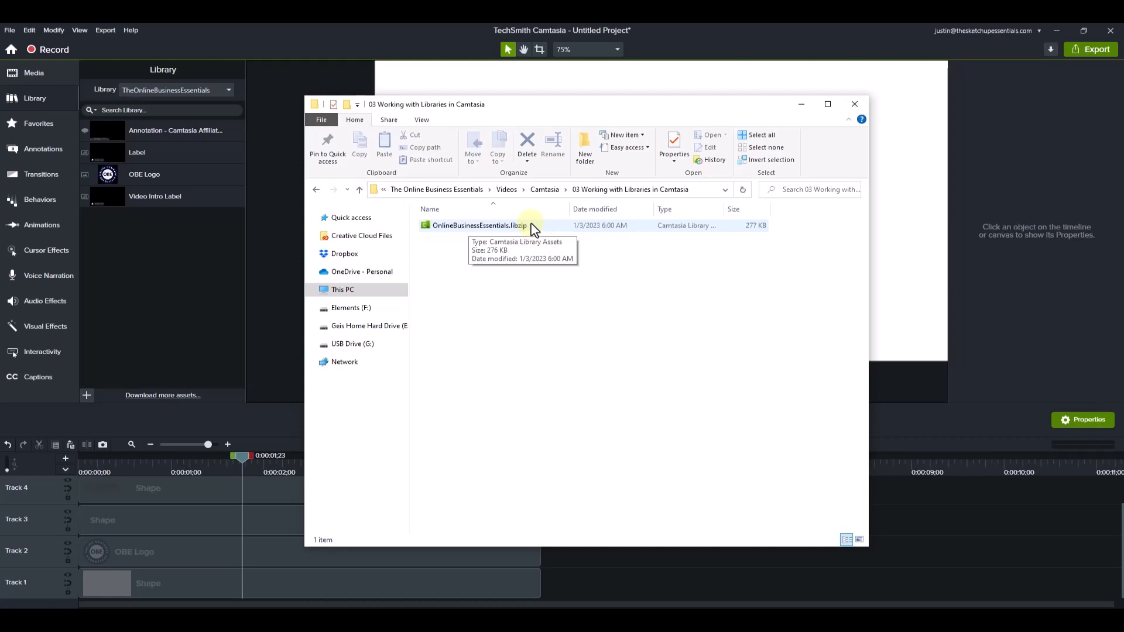
Import the zipped library OnlineBusinessEssentials.libzip as a new library and check for it in the list of user libraries
click(157, 276)
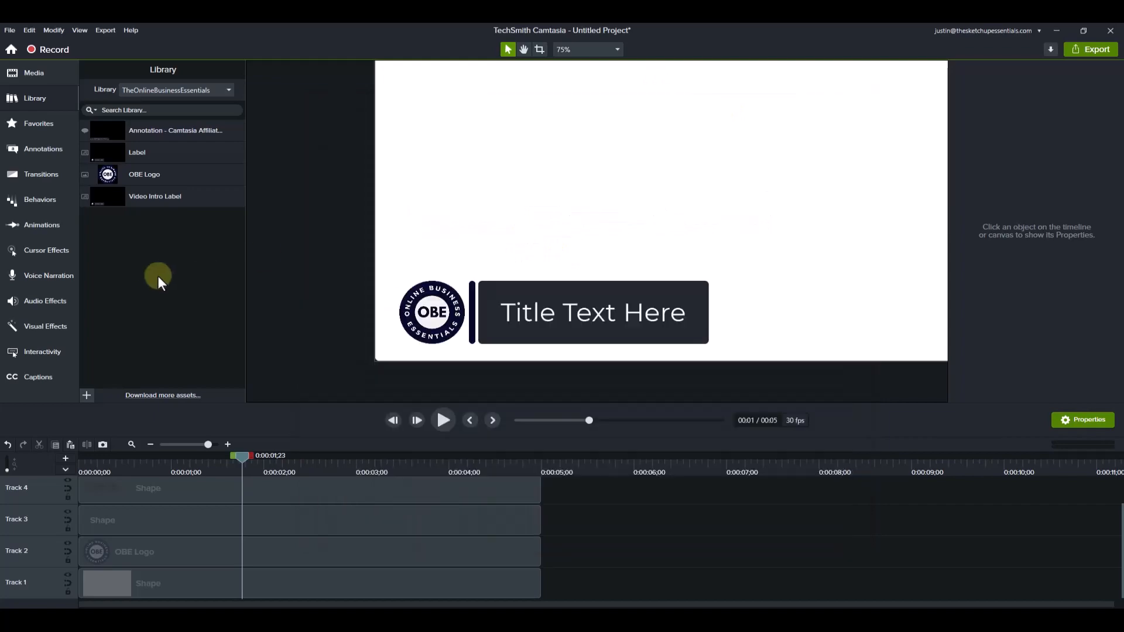
right_click(156, 274)
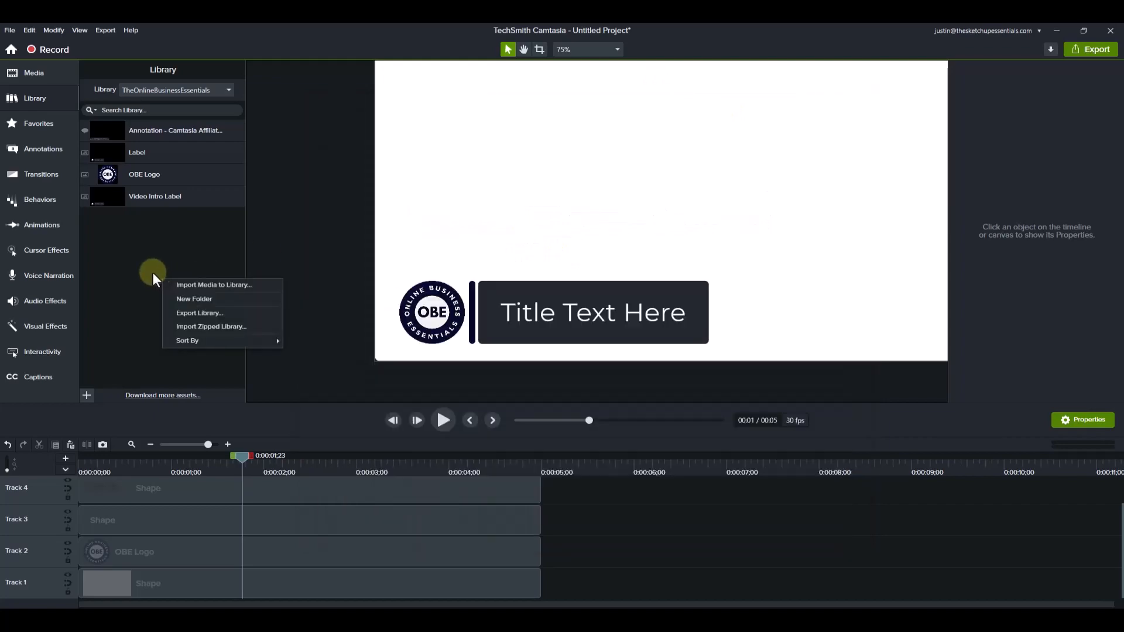
click(192, 327)
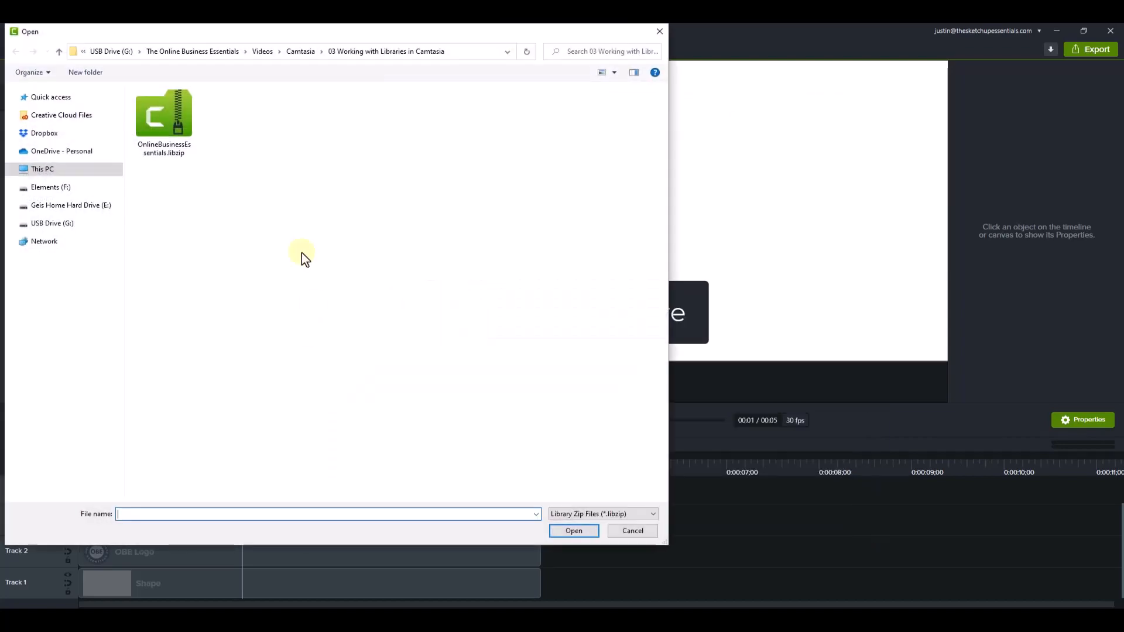
double_click(168, 118)
click(567, 311)
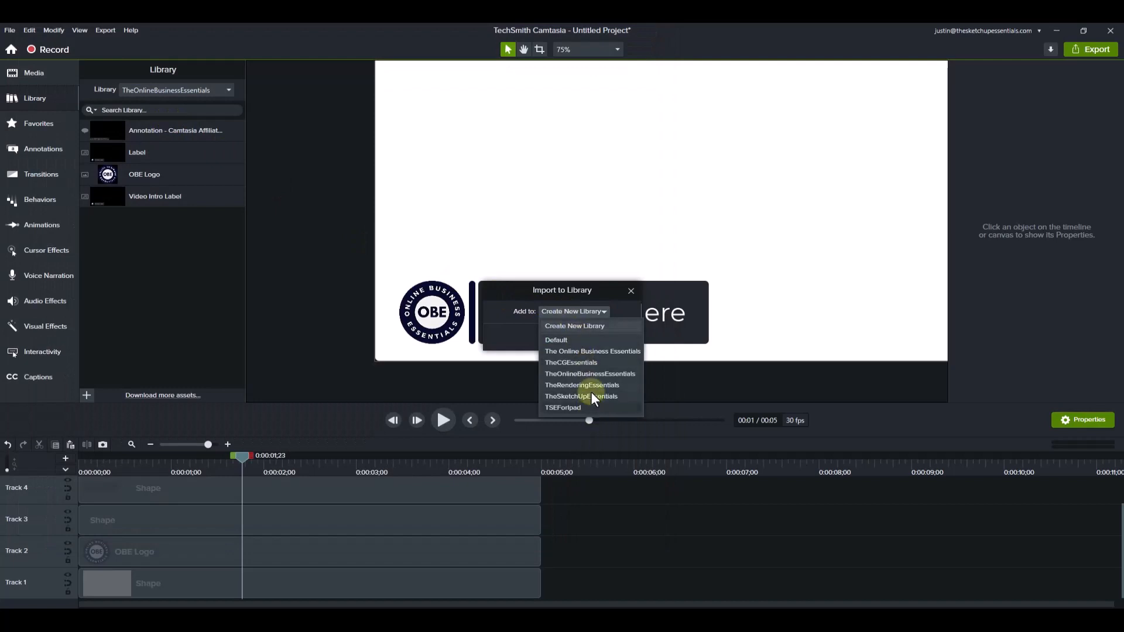
click(572, 328)
click(567, 337)
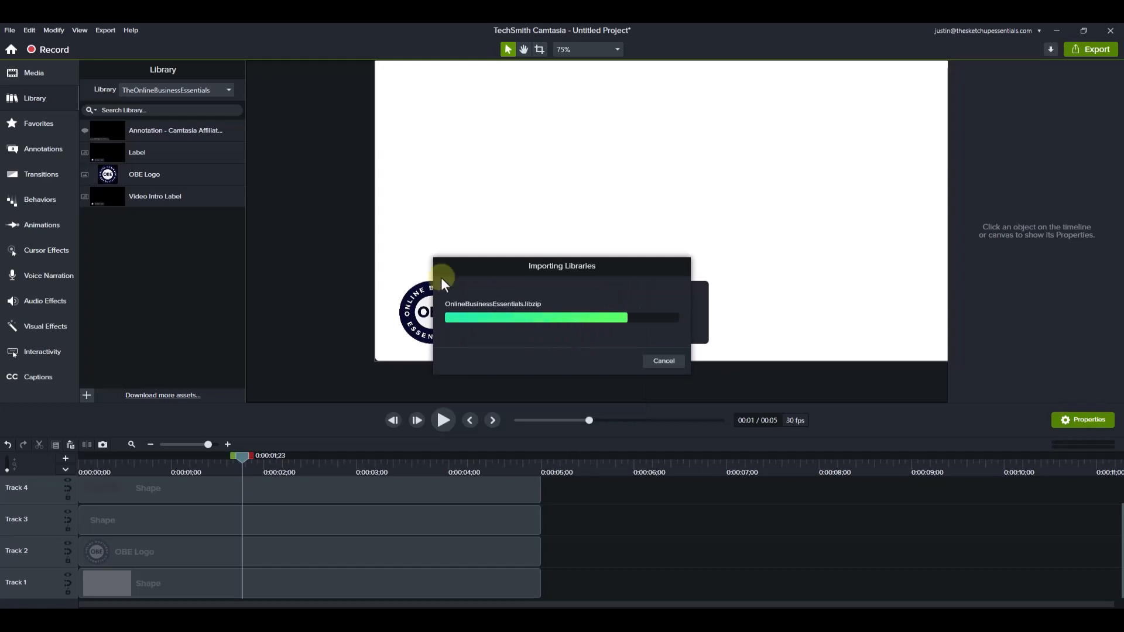
click(176, 90)
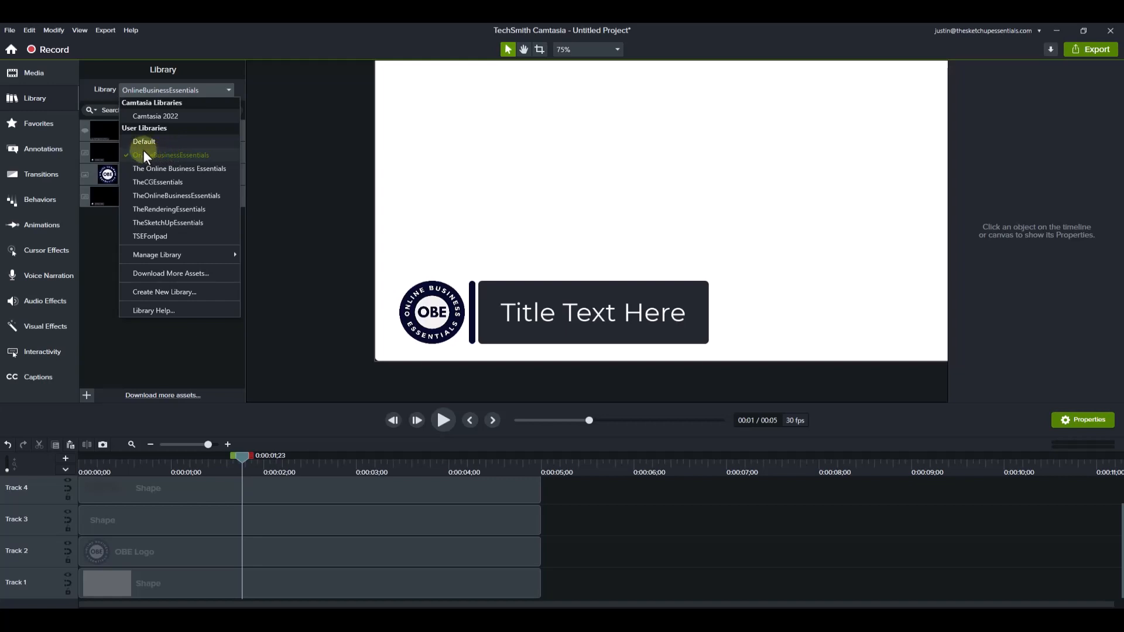
click(103, 274)
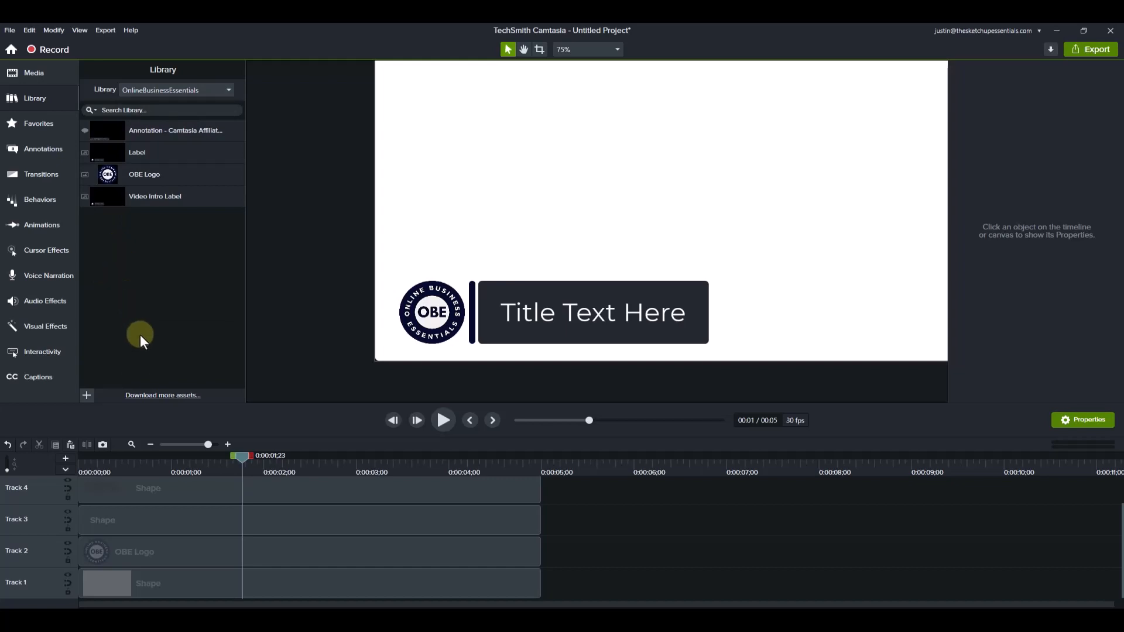
Open TechSmith's online asset library page for downloading more assets
click(163, 397)
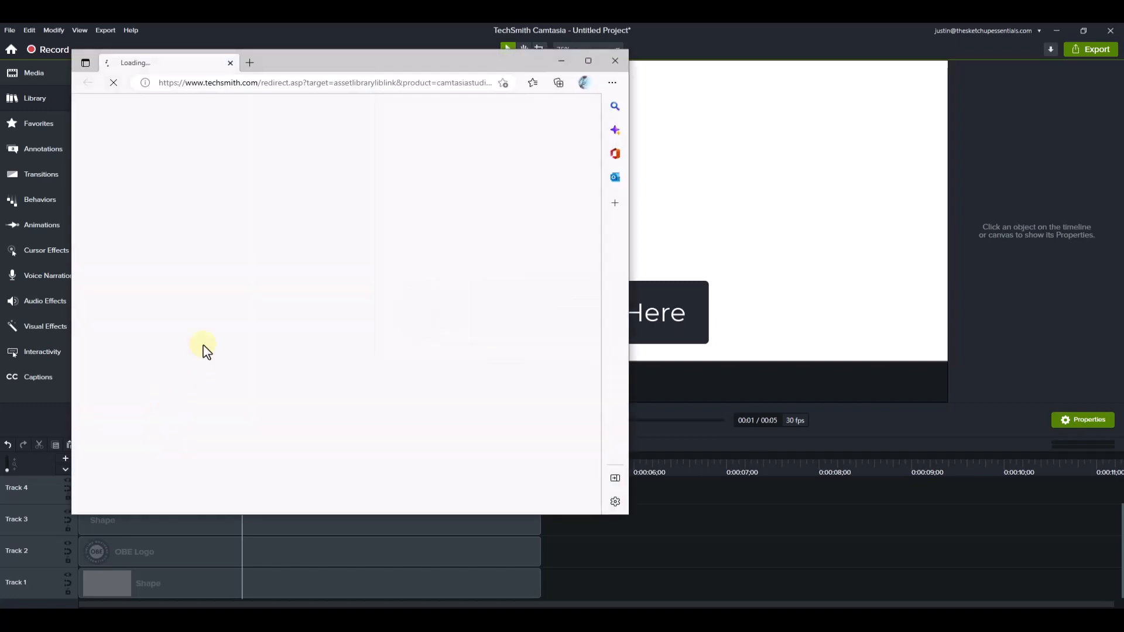